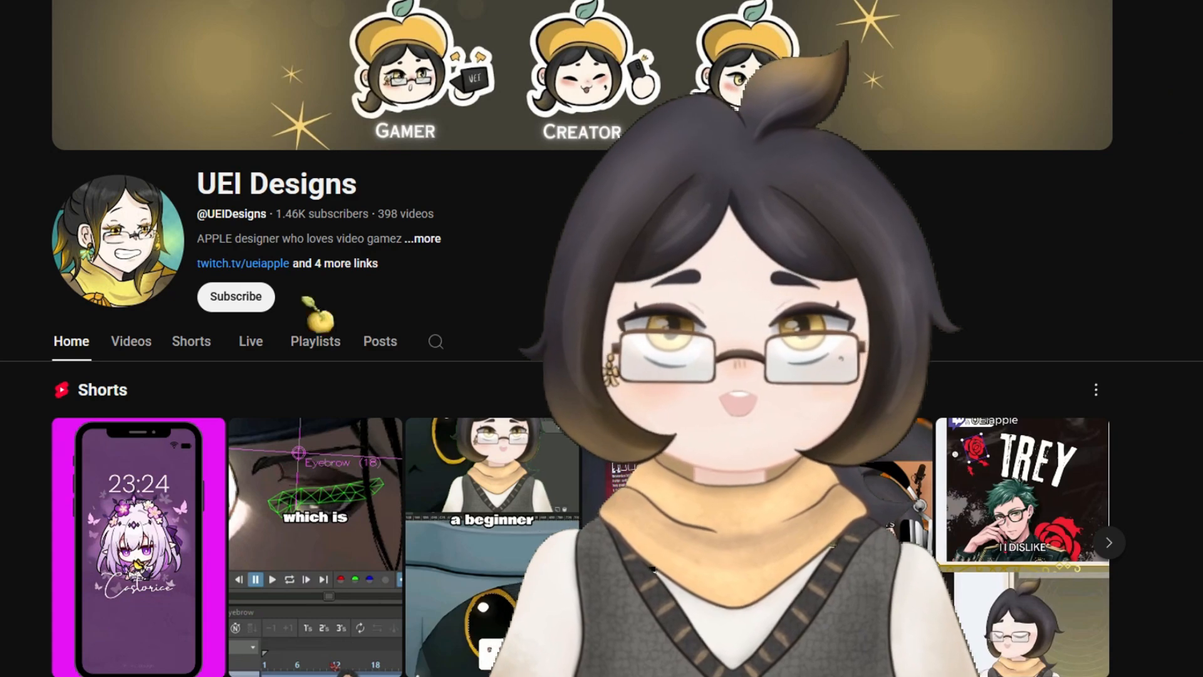
left_click(254, 298)
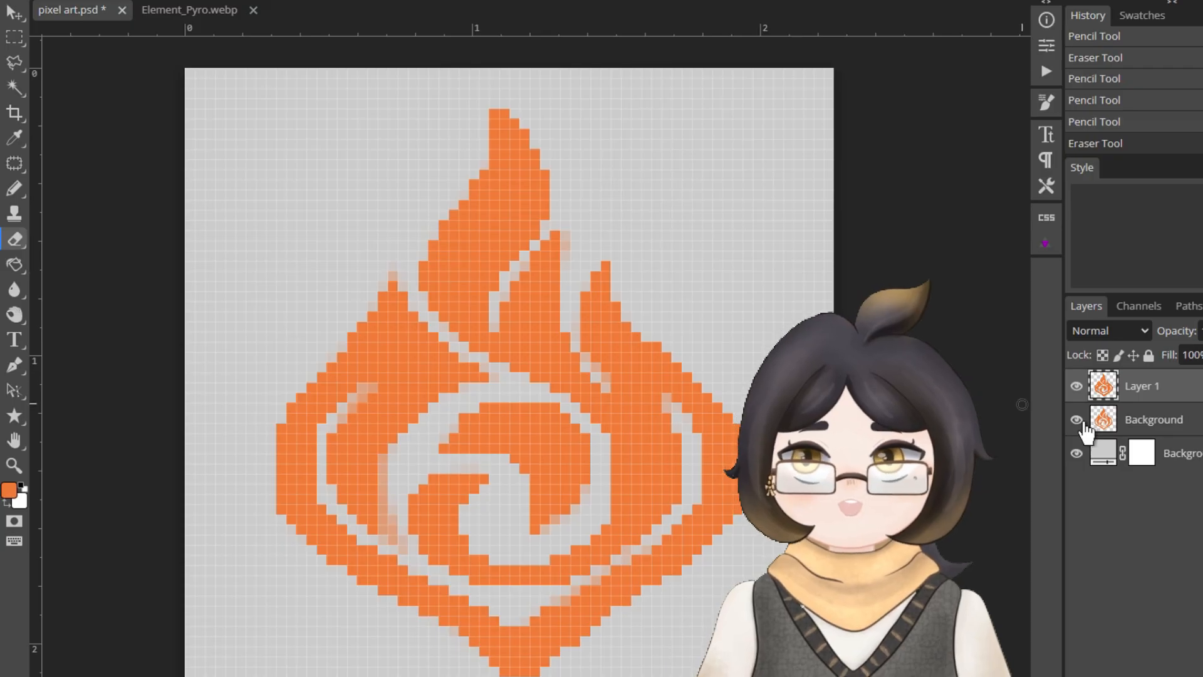
Step: Hide the reference flame layer beneath Layer 1 and view the traced pixel art on the plain background
left_click(1076, 387)
left_click(1076, 387)
left_click(1076, 420)
scroll(532, 502, "down", 3)
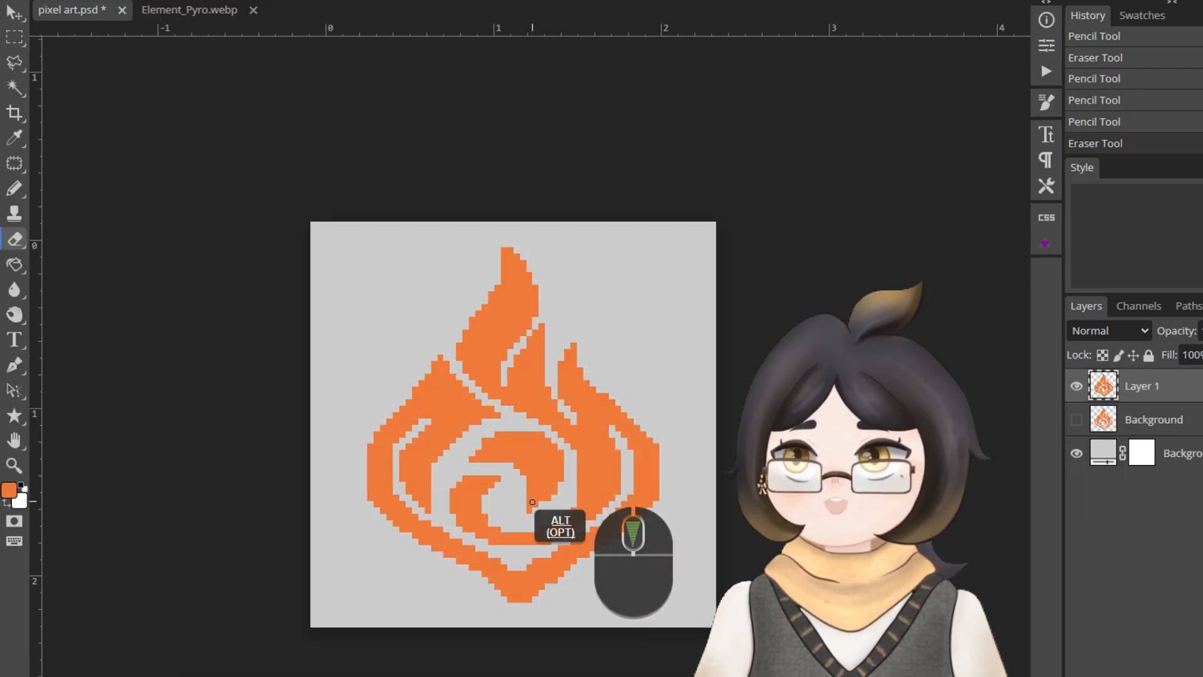
scroll(532, 502, "down", 1)
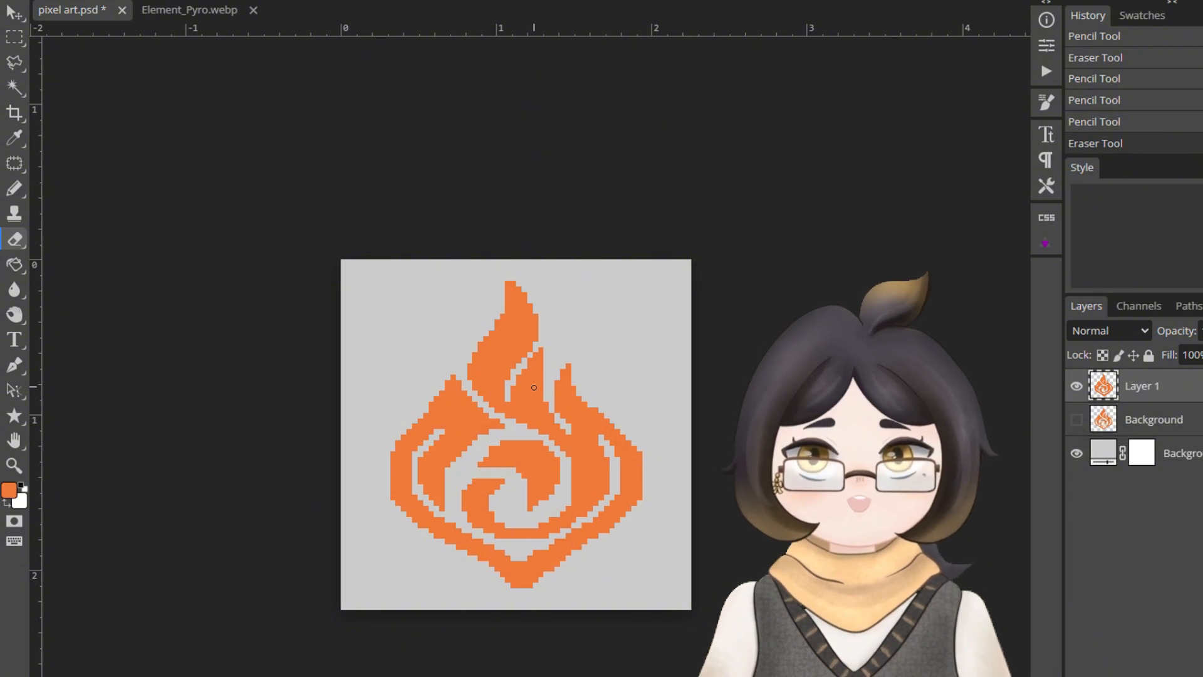
scroll(497, 567, "down", 1)
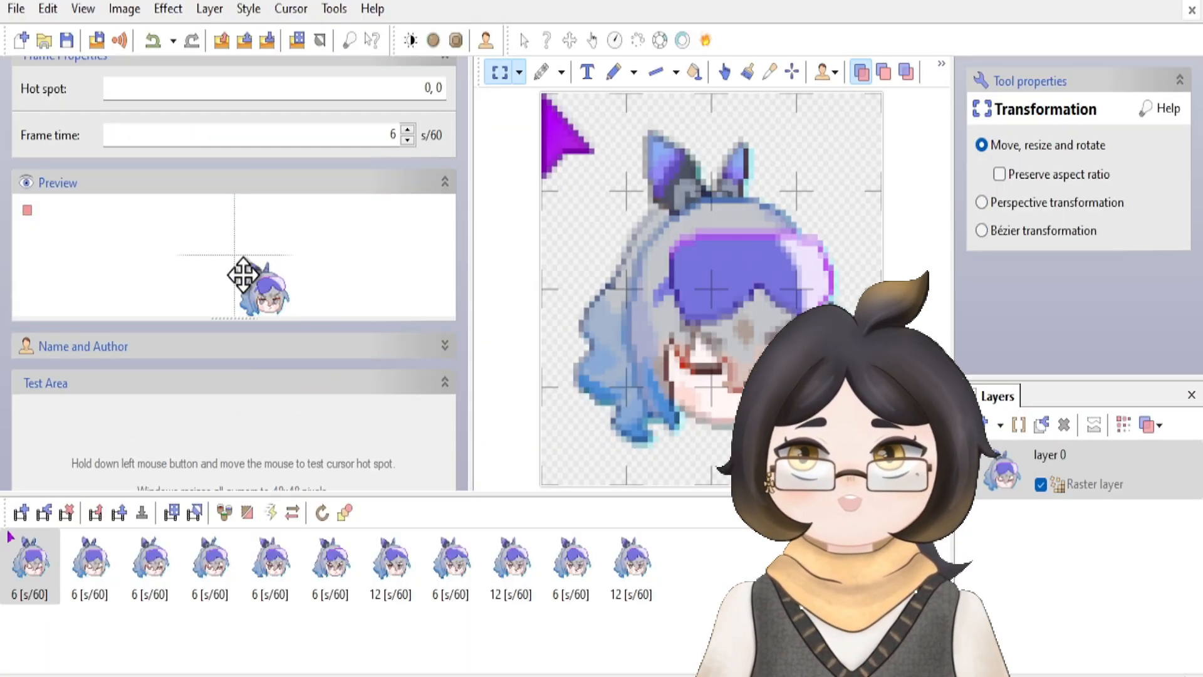
Step: In the cursor editor, select and copy the purple arrow from the first frame, and select the second frame
scroll(302, 325, "down", 1)
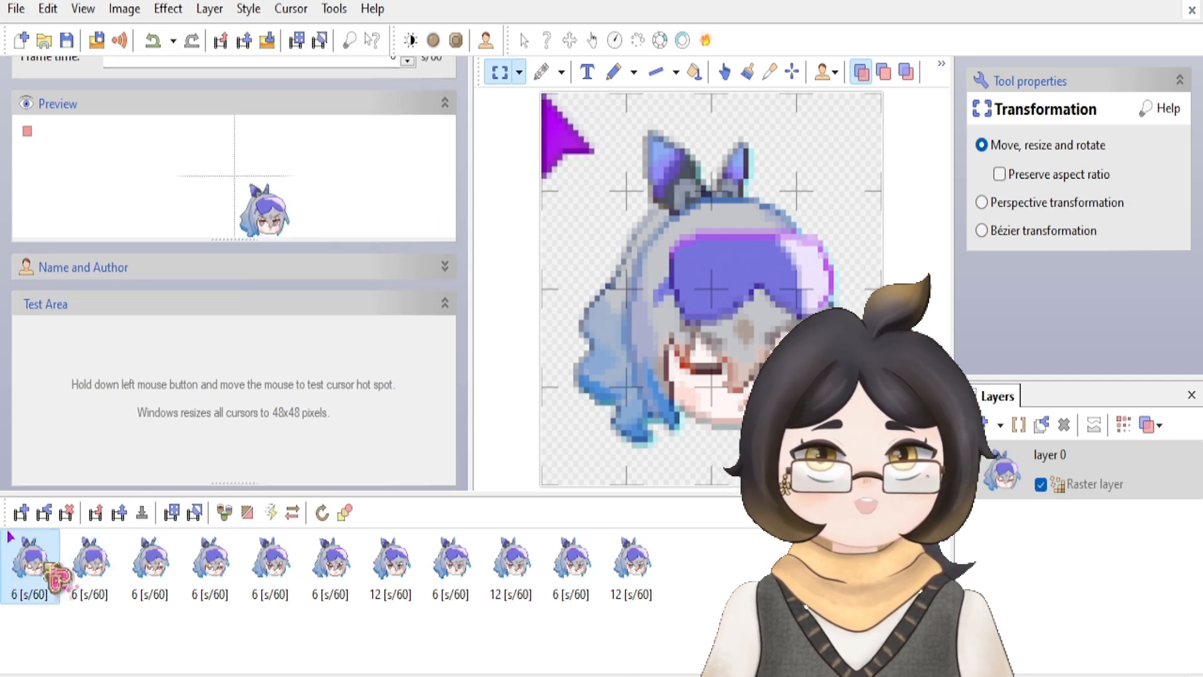
scroll(558, 142, "down", 2)
left_click_drag(577, 125, 636, 233)
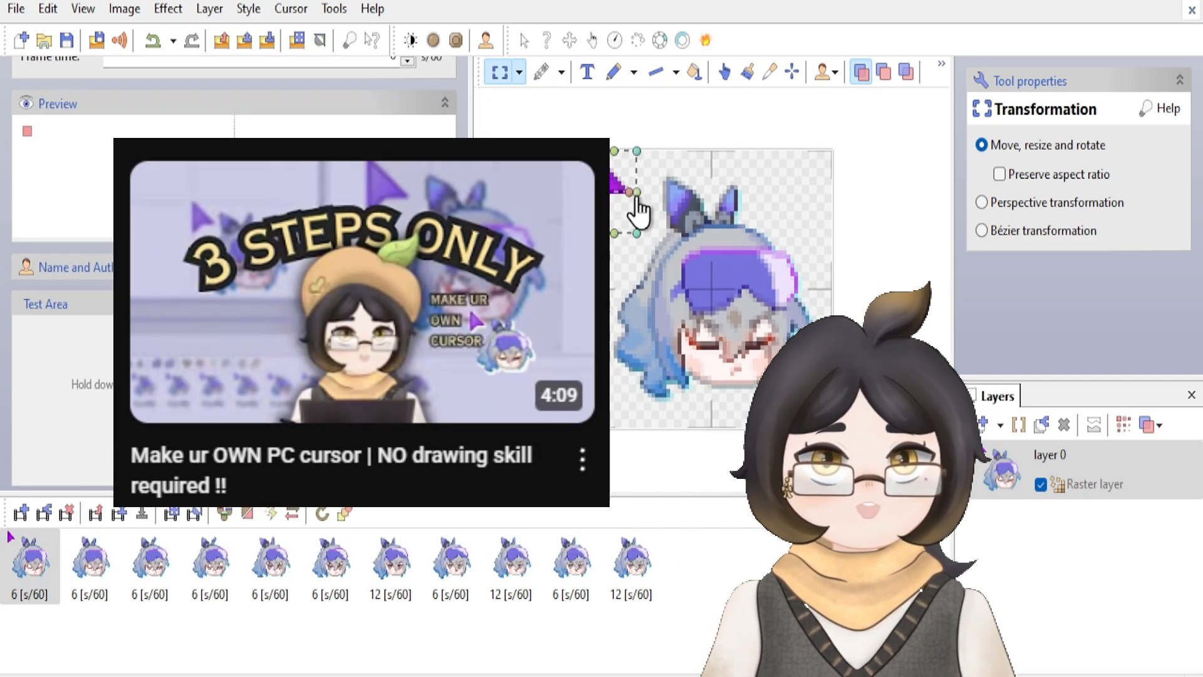
key("ctrl+c")
left_click(89, 564)
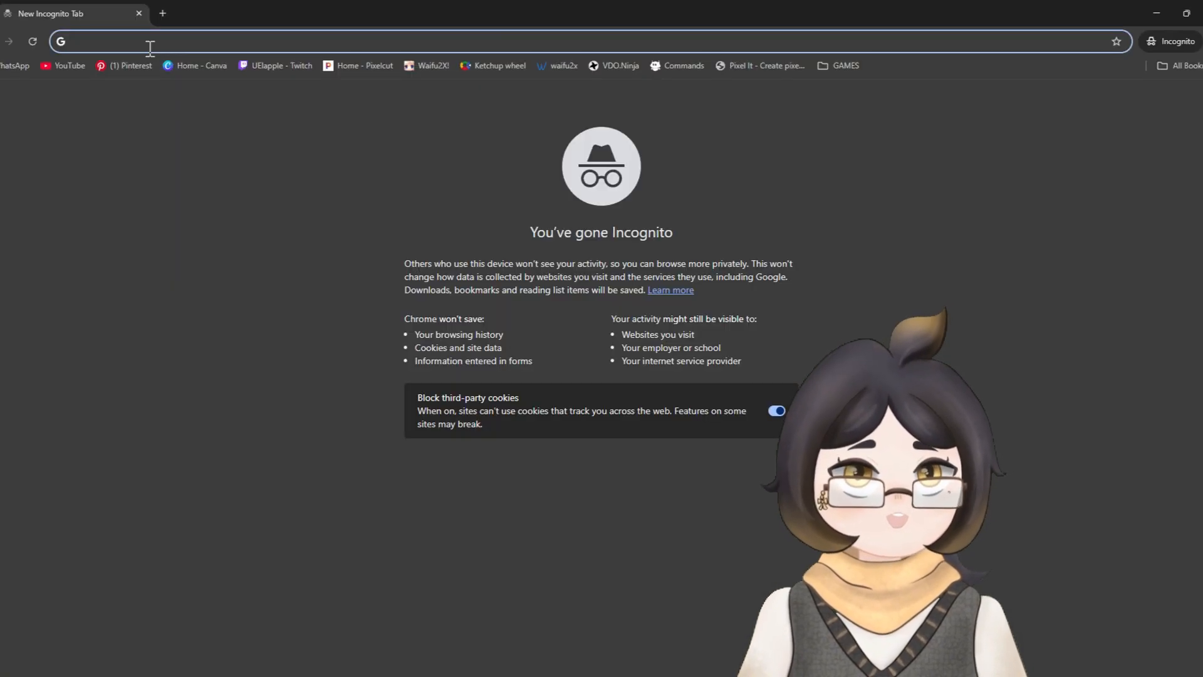
Step: Switch to the browser, go to photopea.com and launch the Photopea editor
type("photopea.com")
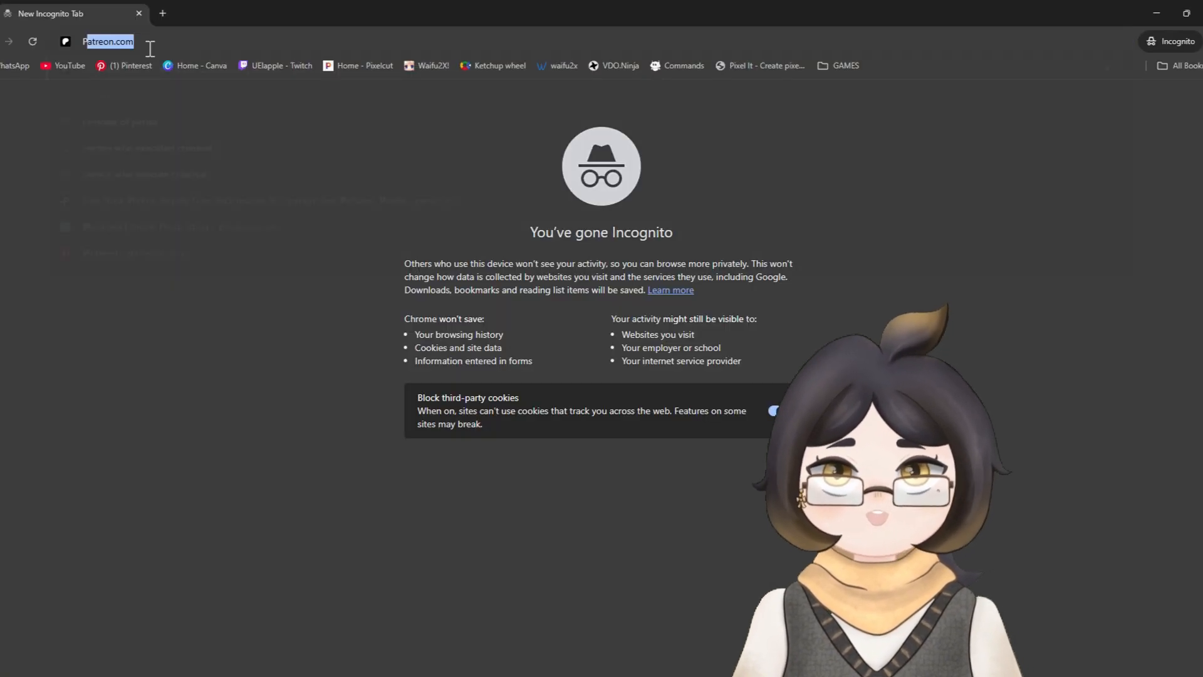
key("Return")
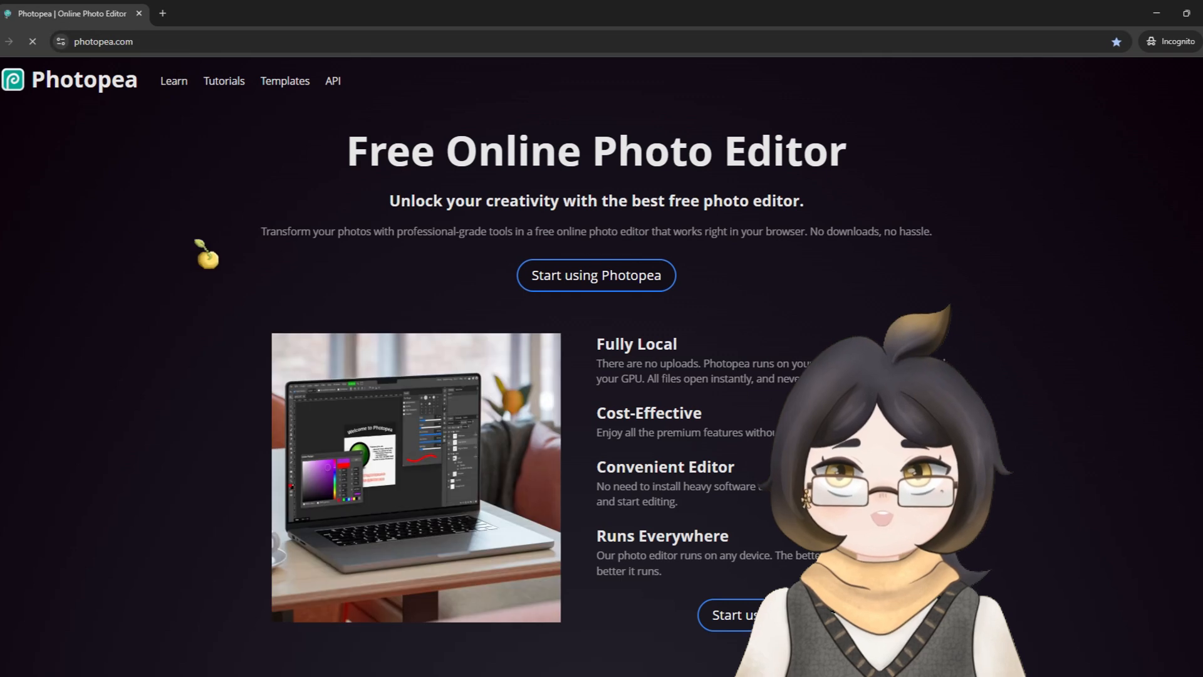
left_click(589, 279)
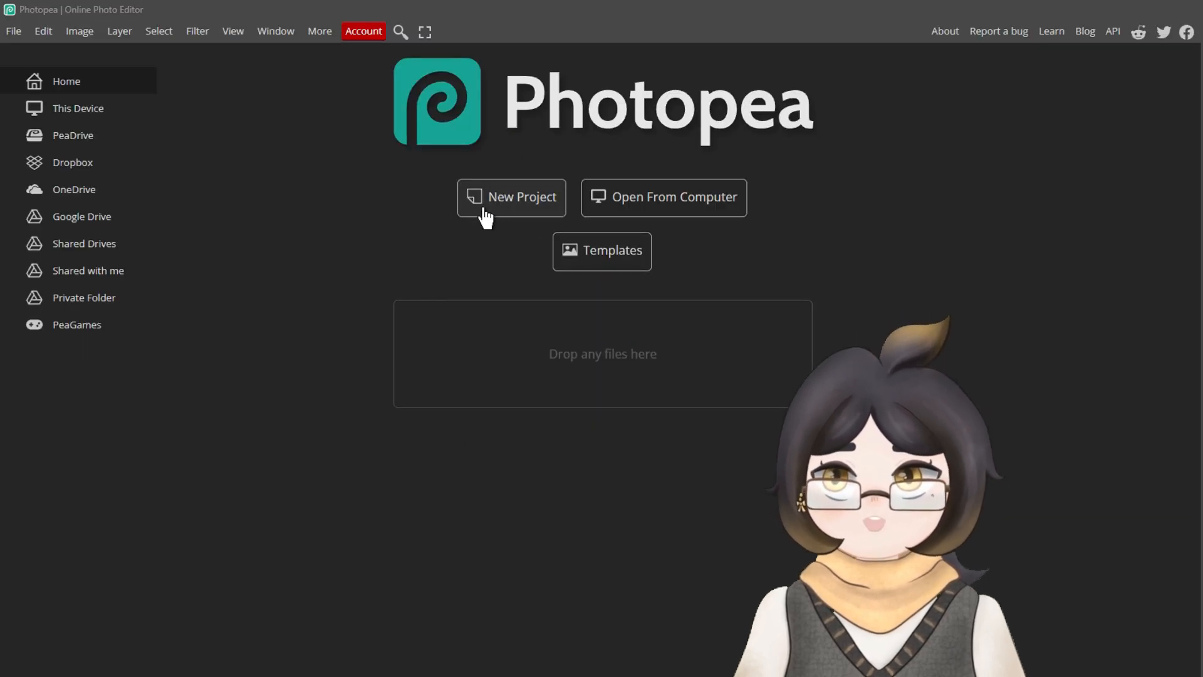
Step: Create a new 64 × 64 pixel project named "pixel art" at 72 DPI with a transparent background
left_click(486, 218)
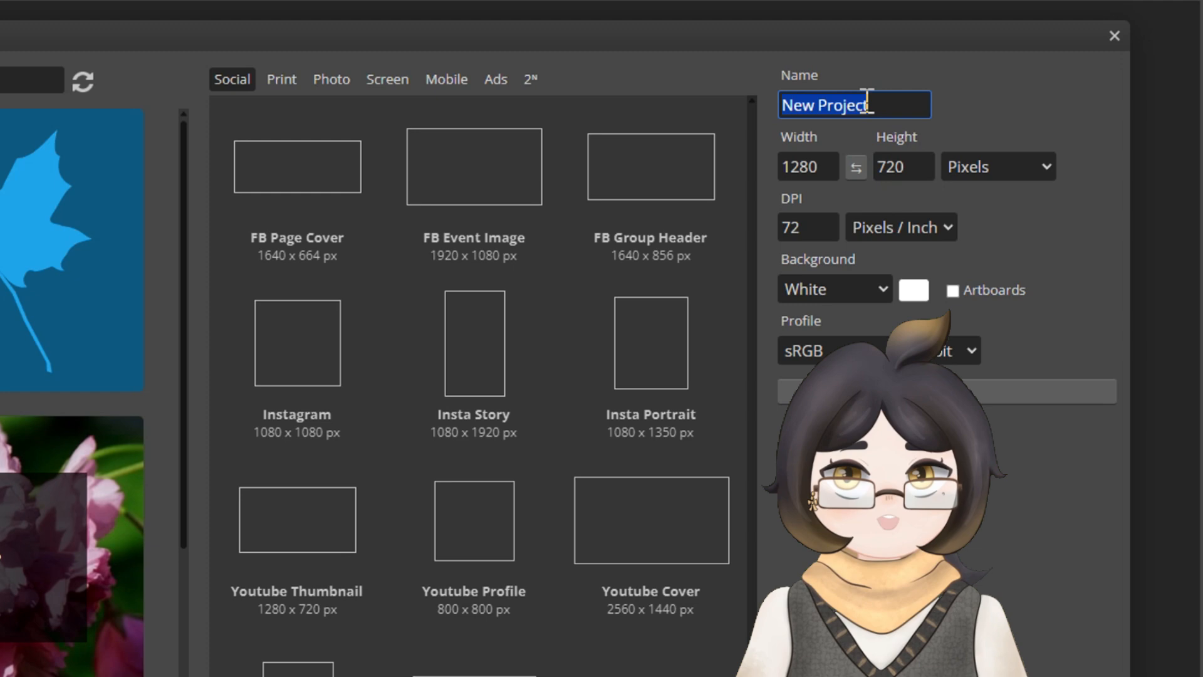
type("pixel art")
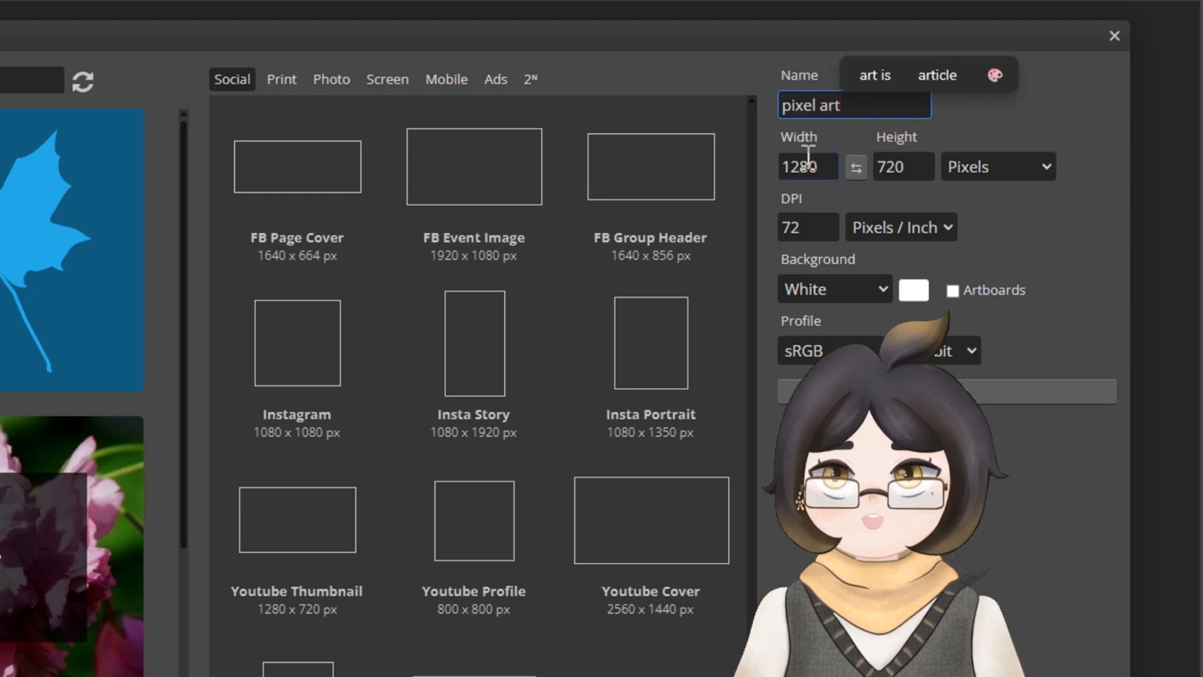
double_click(808, 166)
type("64")
key("Tab")
type("64")
left_click(998, 167)
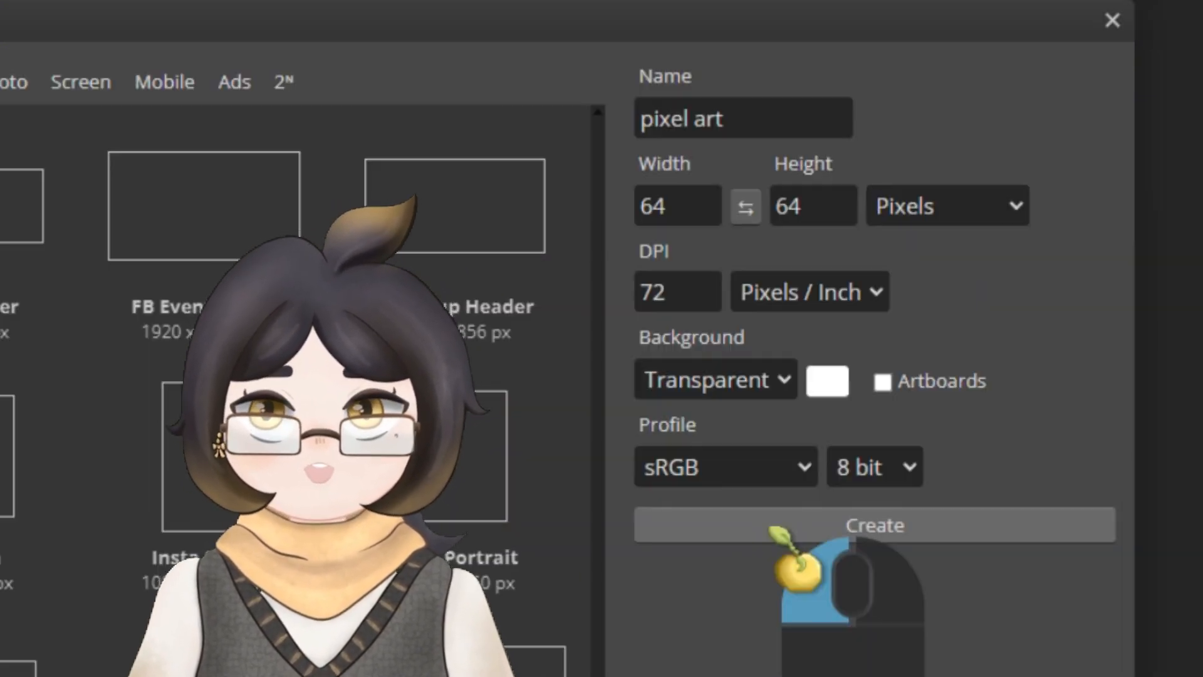
left_click(777, 529)
left_click_drag(513, 318, 518, 324)
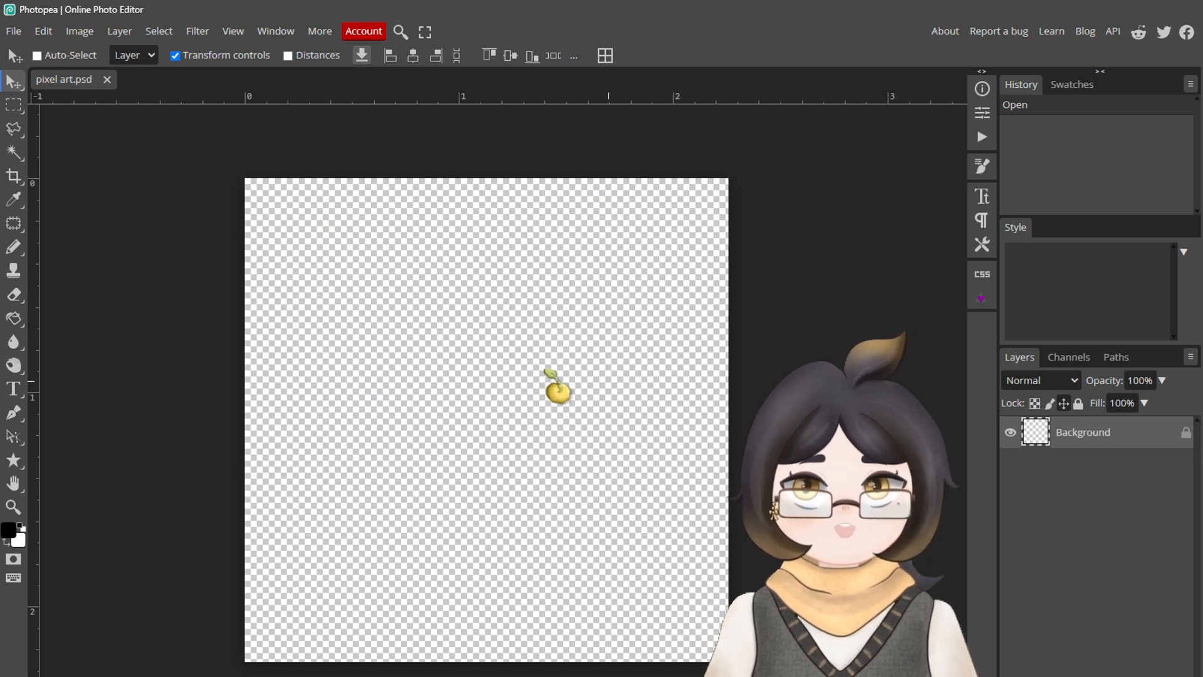
Step: Paint black test strokes on the transparent canvas with the Pencil Tool
left_click(13, 248)
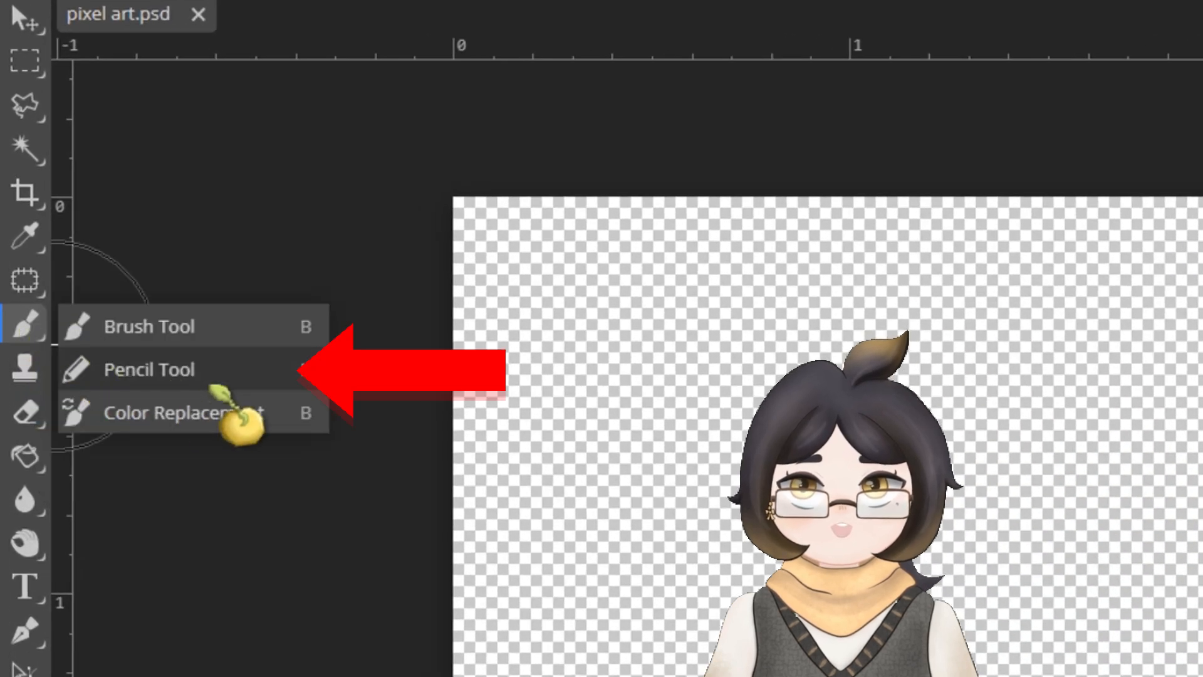
left_click(208, 376)
mouse_move(930, 410)
left_mouse_down()
mouse_move(918, 513)
mouse_move(795, 648)
left_mouse_up()
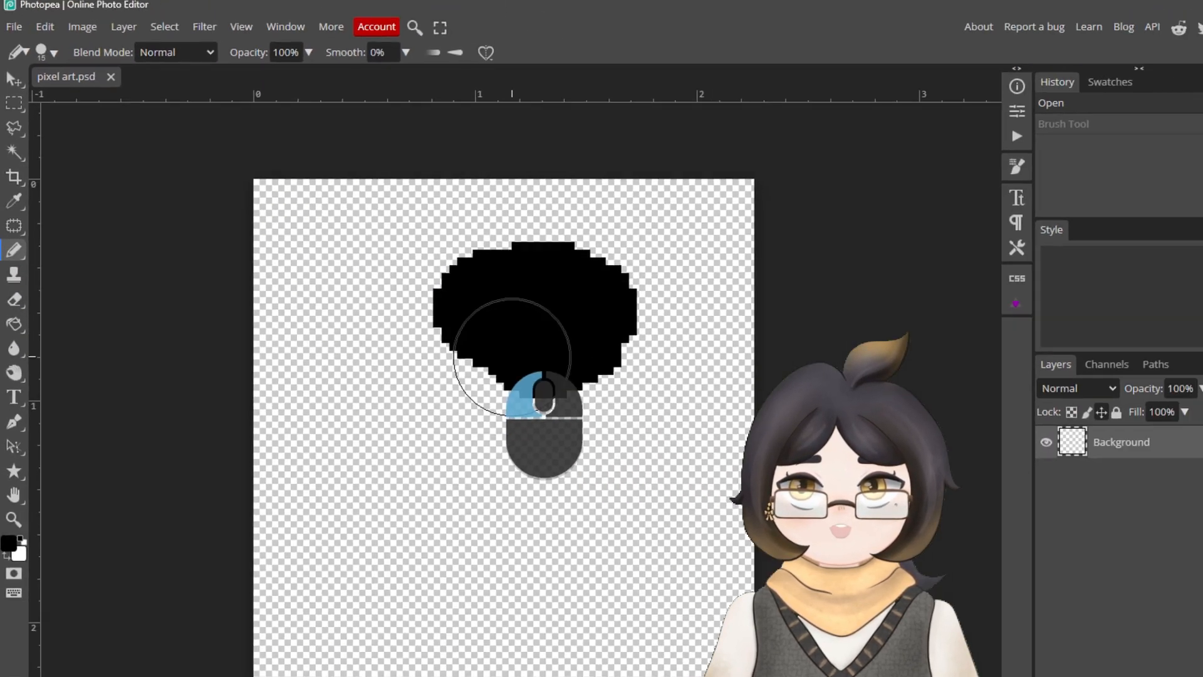
left_click_drag(430, 422, 456, 454)
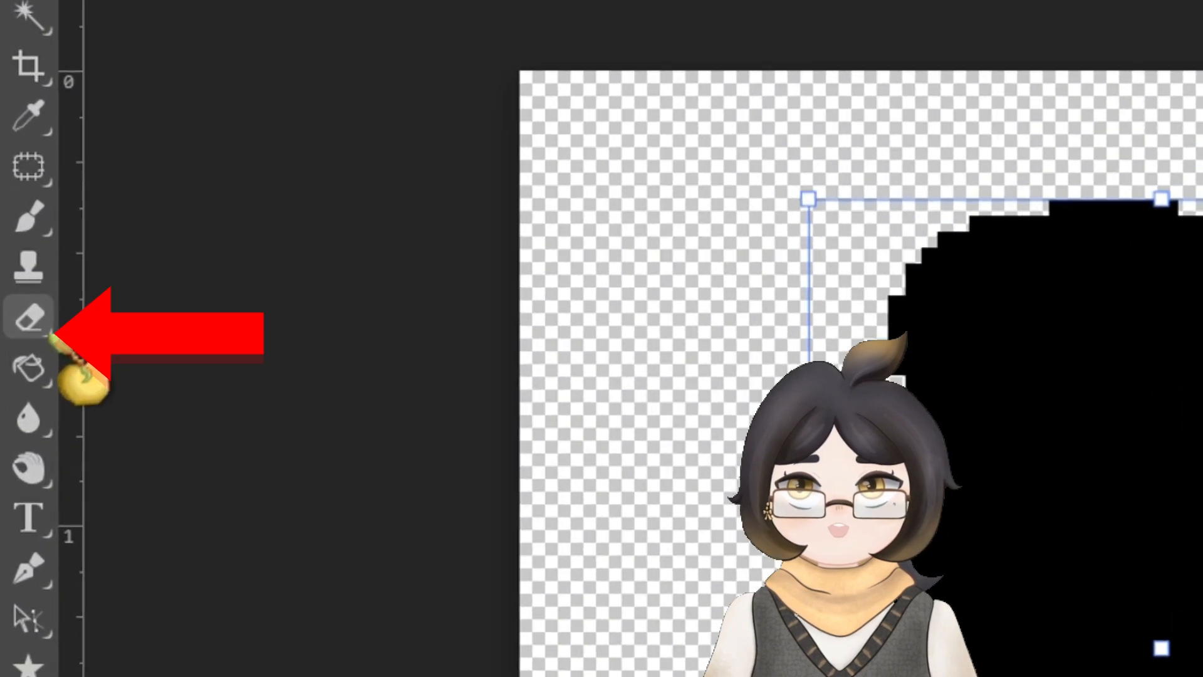
Step: Set the Eraser to Pencil Tool mode and erase the black strokes from the canvas
left_click(14, 294)
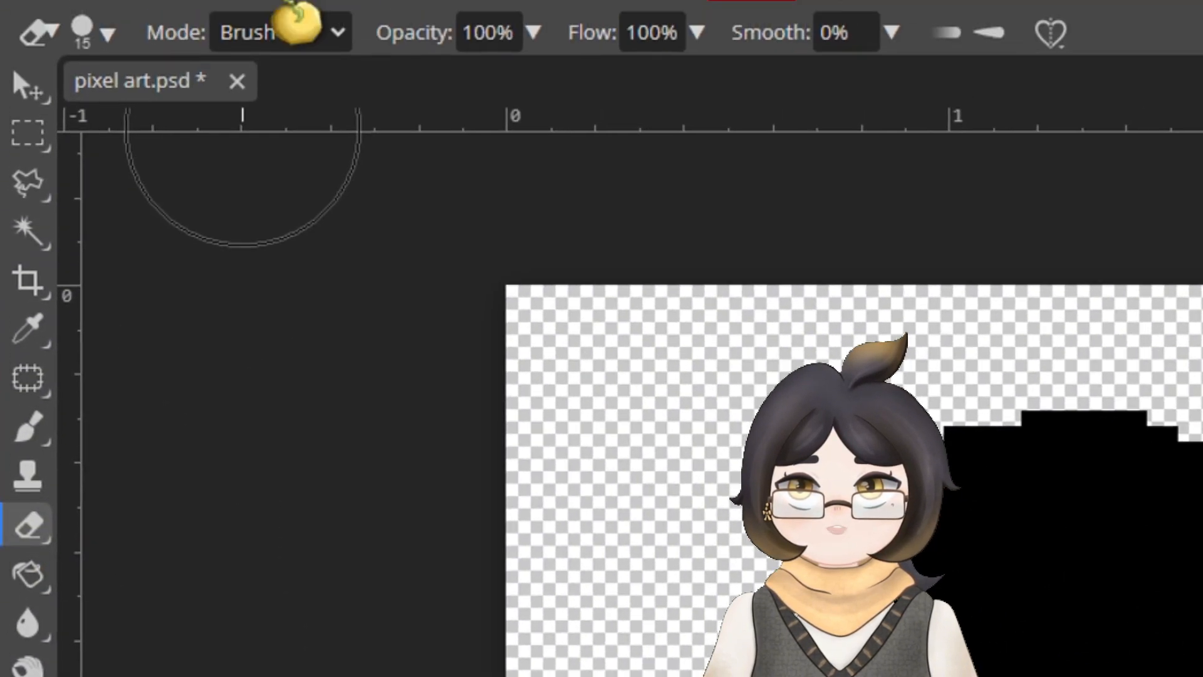
left_click(295, 29)
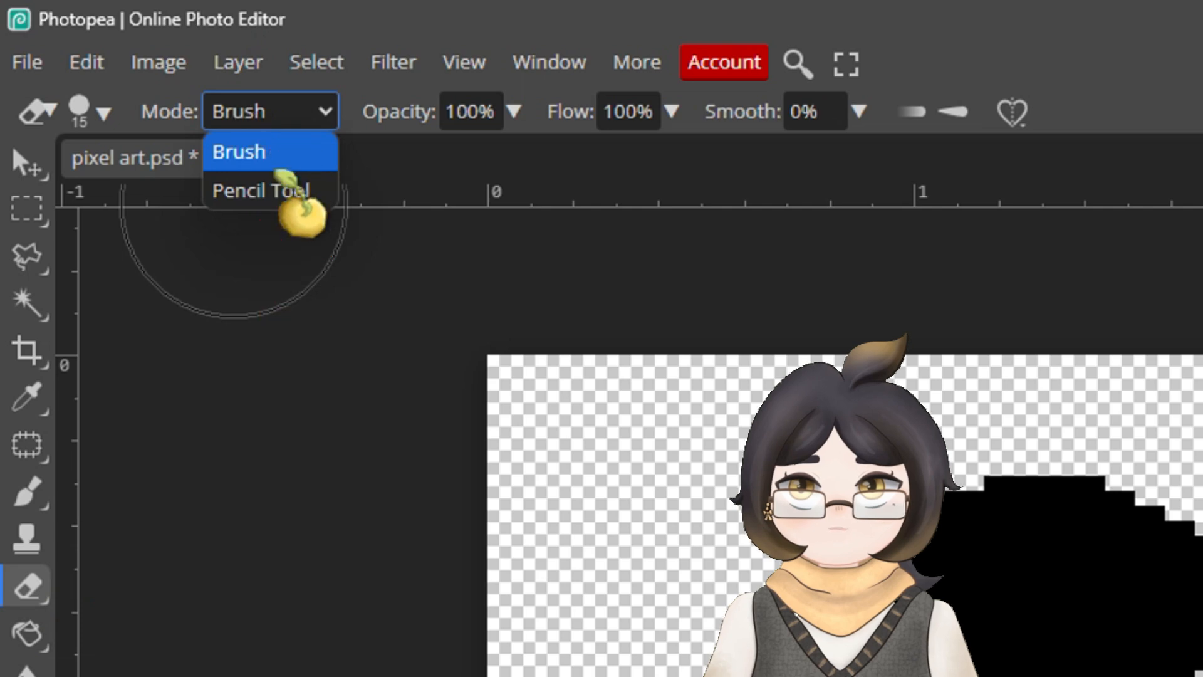
left_click(294, 113)
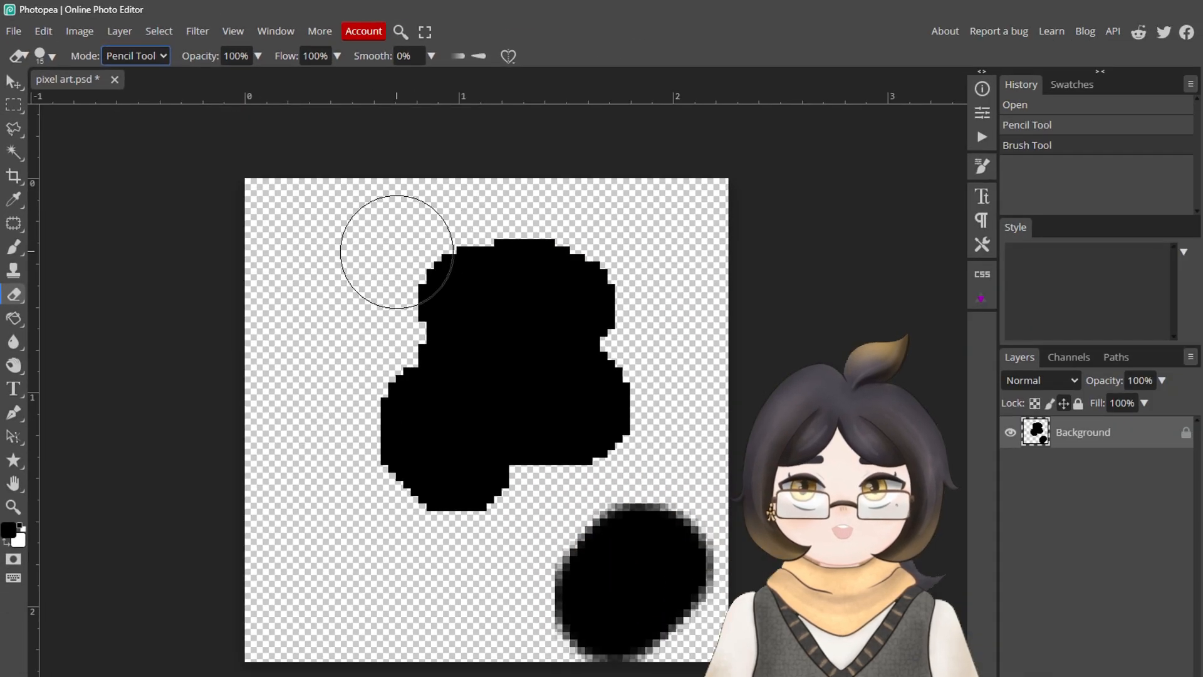
mouse_move(397, 252)
left_mouse_down()
mouse_move(309, 267)
mouse_move(288, 248)
left_mouse_up()
mouse_move(570, 533)
left_mouse_down()
mouse_move(732, 572)
mouse_move(497, 362)
left_mouse_up()
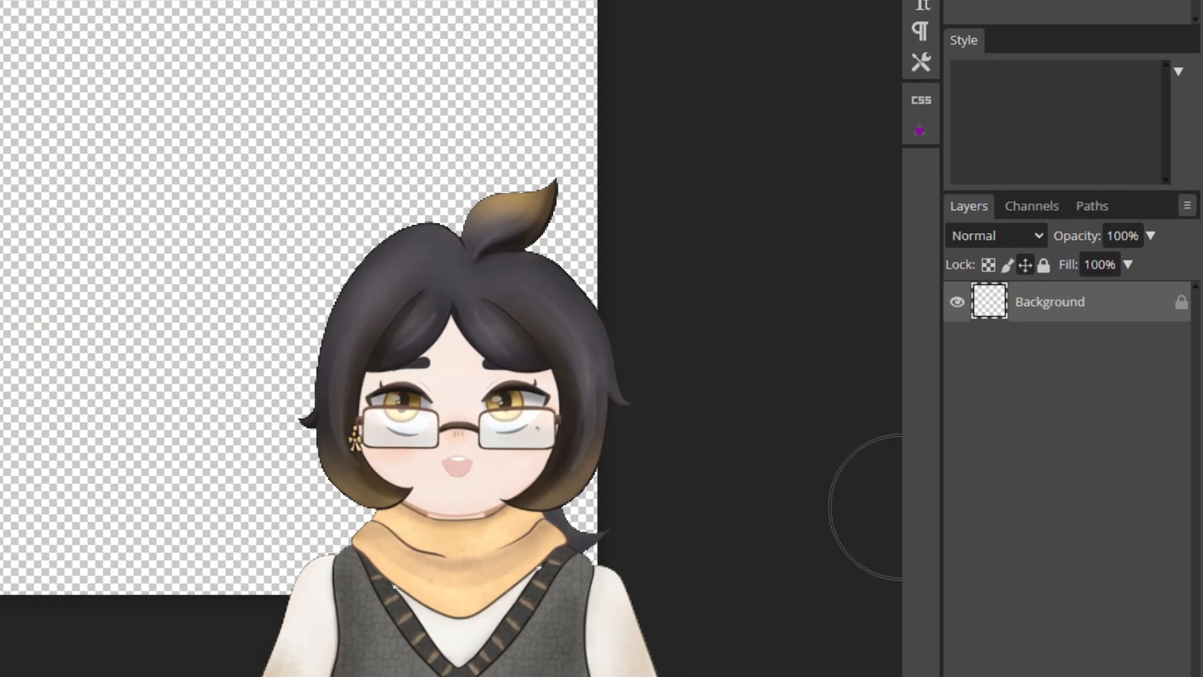
Step: Add a light grey colour fill as the background and show the Pixel Grid
left_click(1077, 656)
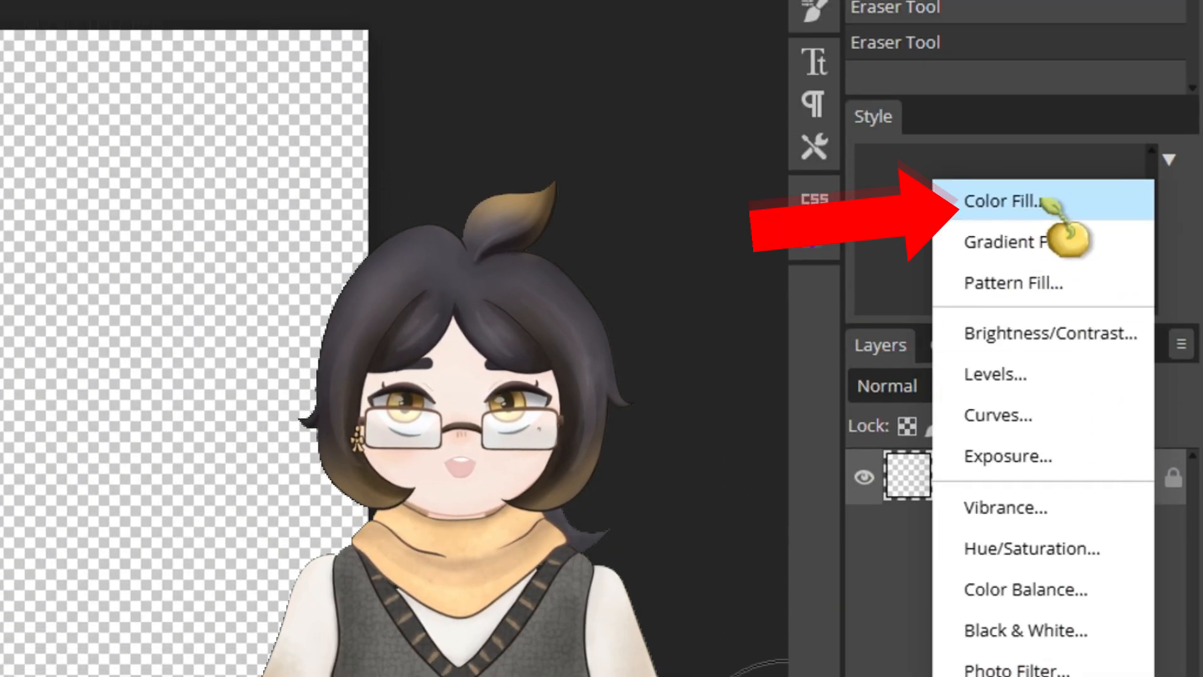
left_click(1059, 207)
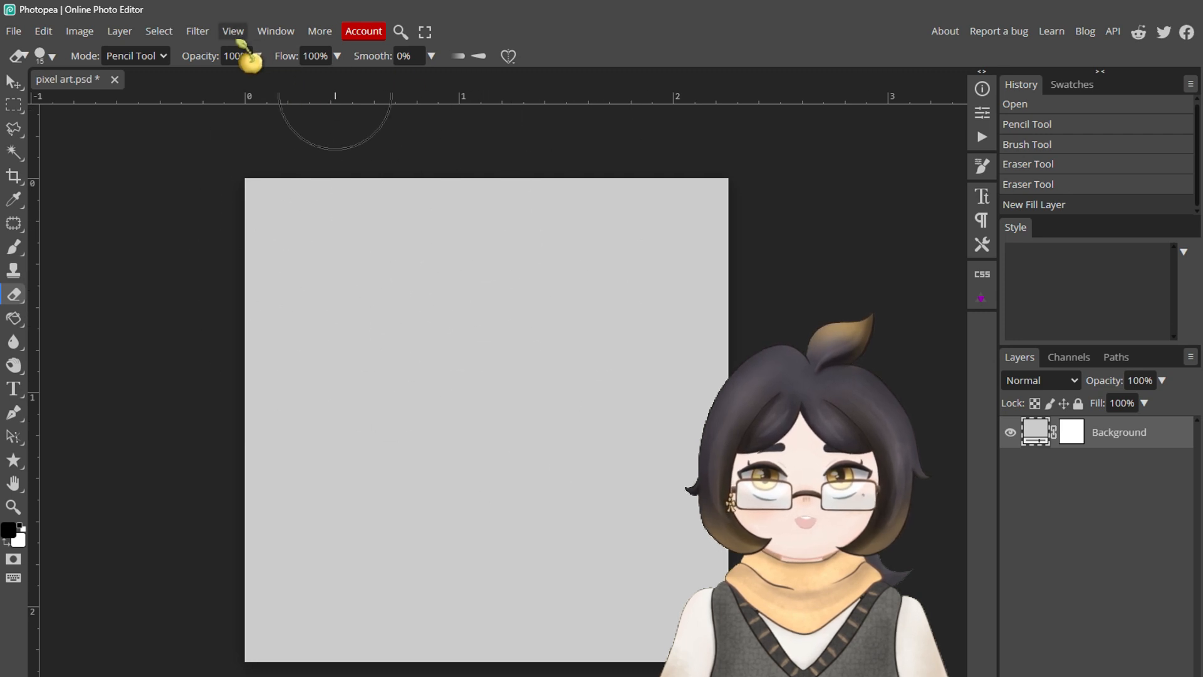
left_click(233, 32)
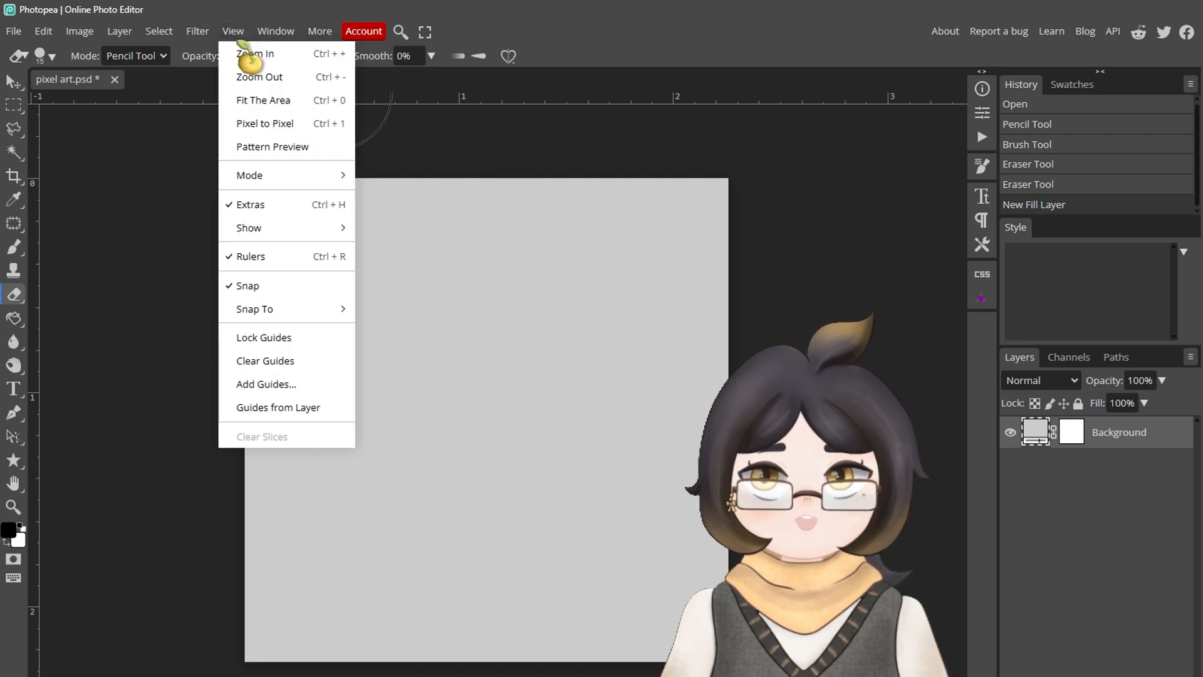
mouse_move(277, 227)
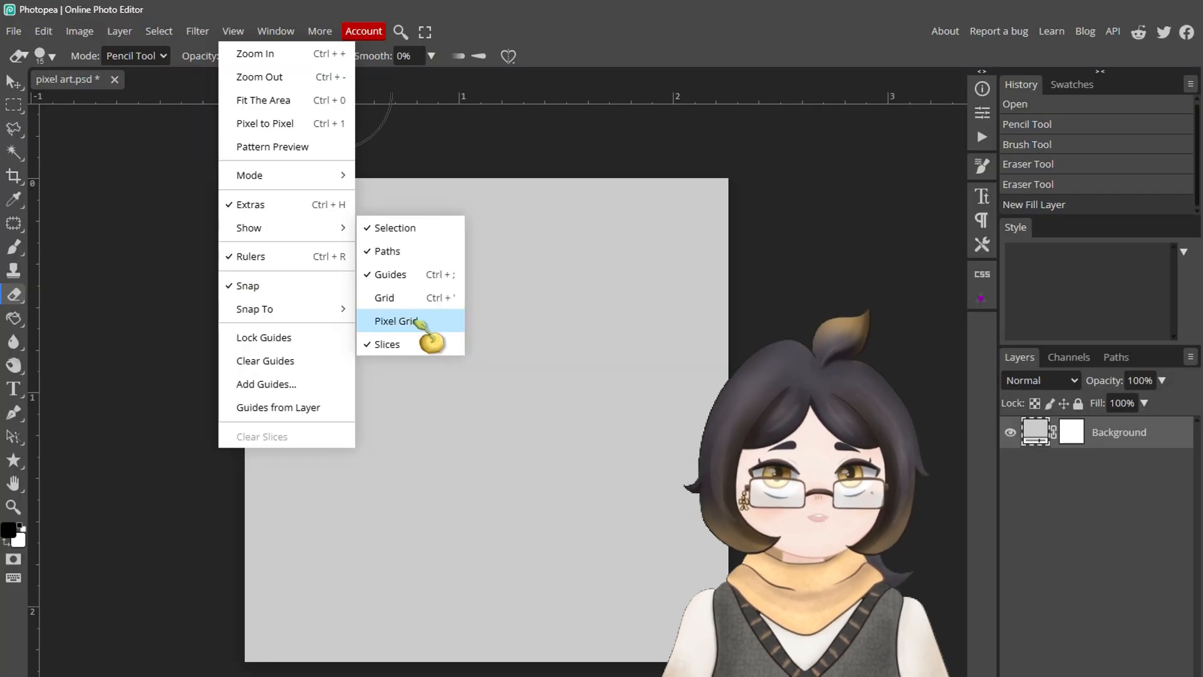
left_click(410, 321)
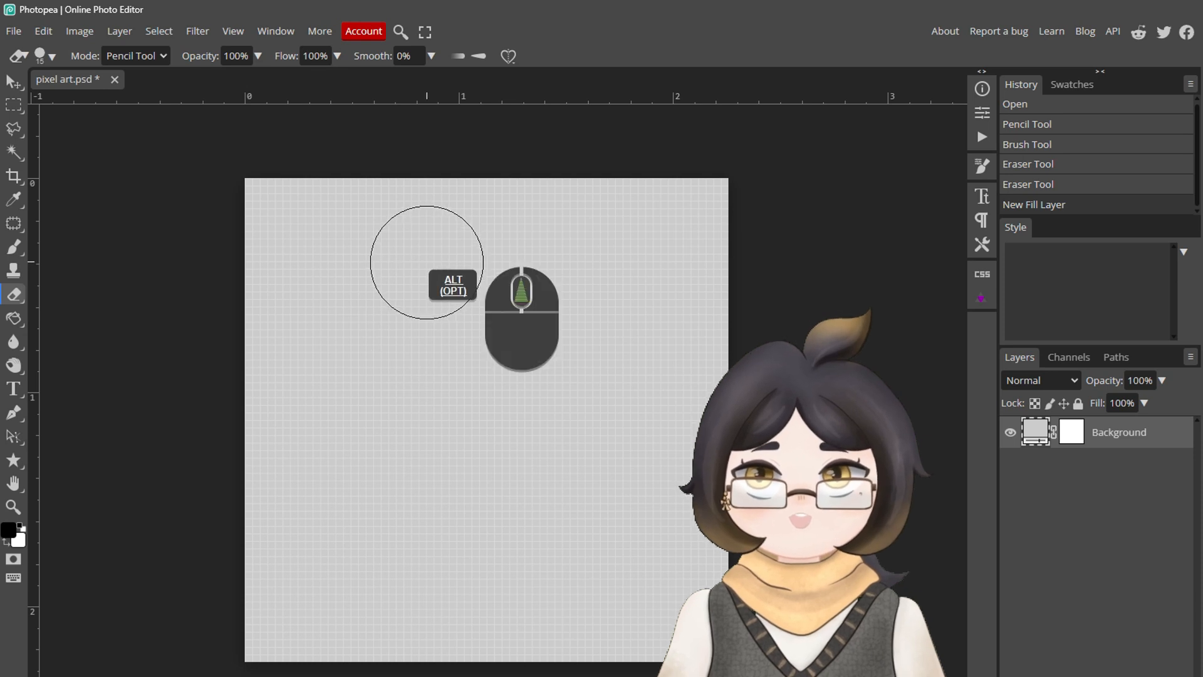
scroll(428, 264, "up", 2)
scroll(493, 419, "down", 2)
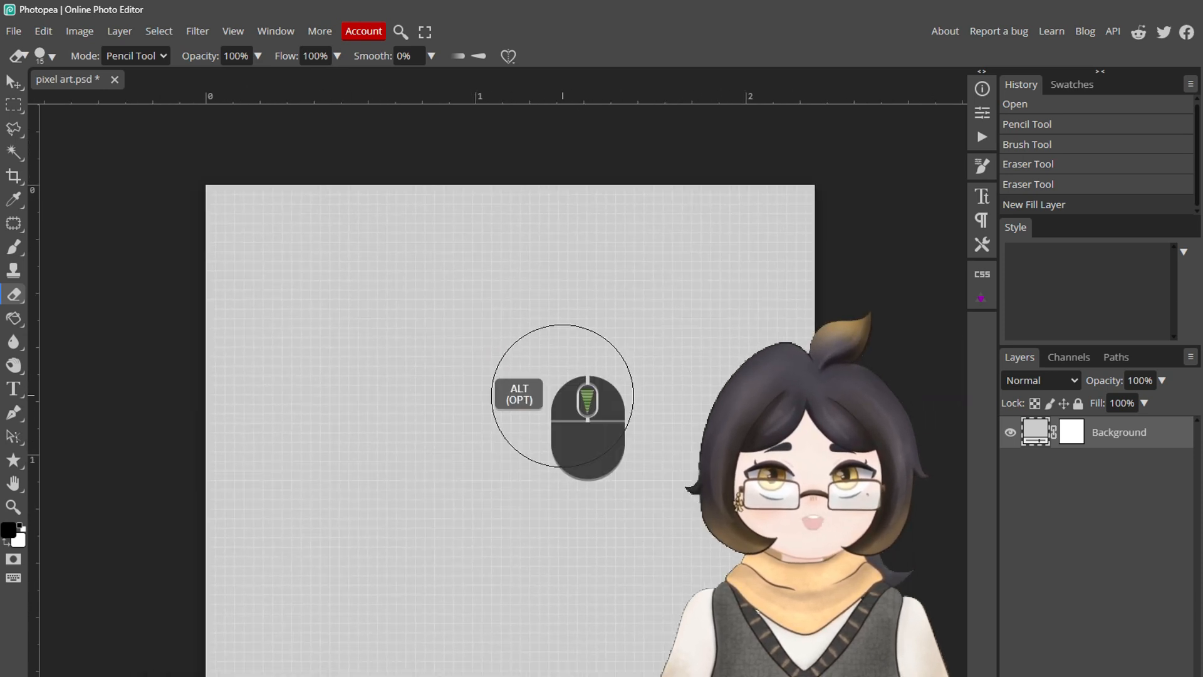
mouse_move(481, 524)
left_mouse_down()
mouse_move(465, 459)
mouse_move(471, 509)
left_mouse_up()
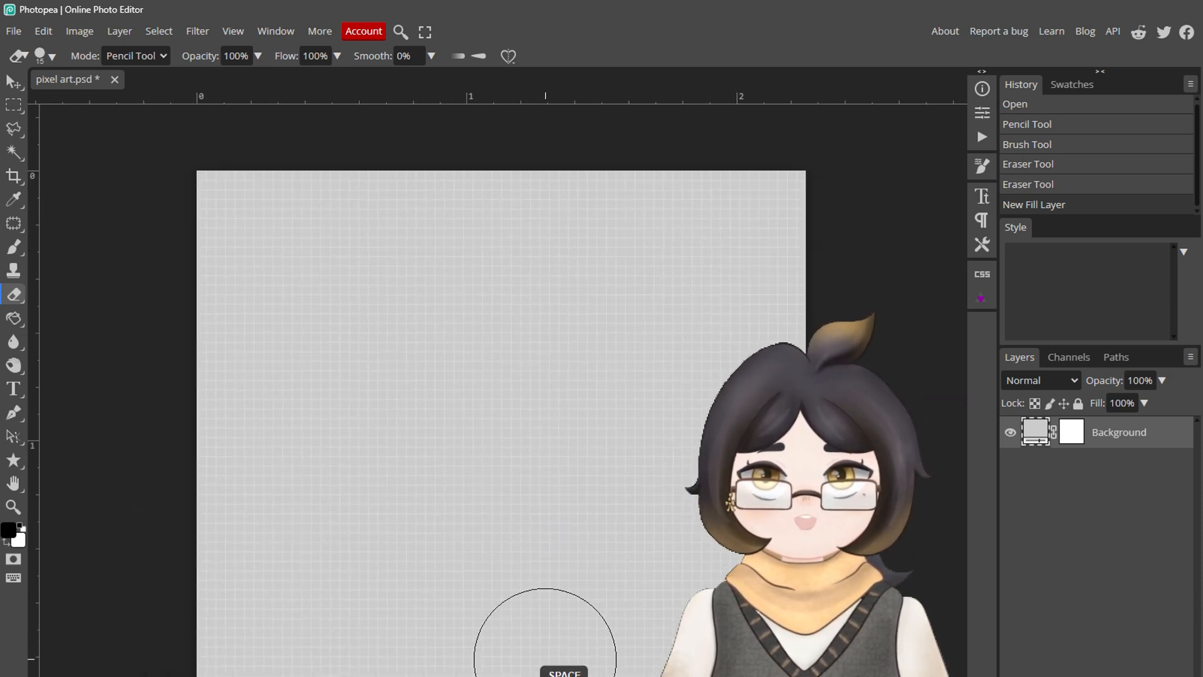
left_click_drag(545, 660, 522, 606)
Step: Open Element_Pyro.webp and copy its orange flame emblem into the pixel art document
left_click(13, 31)
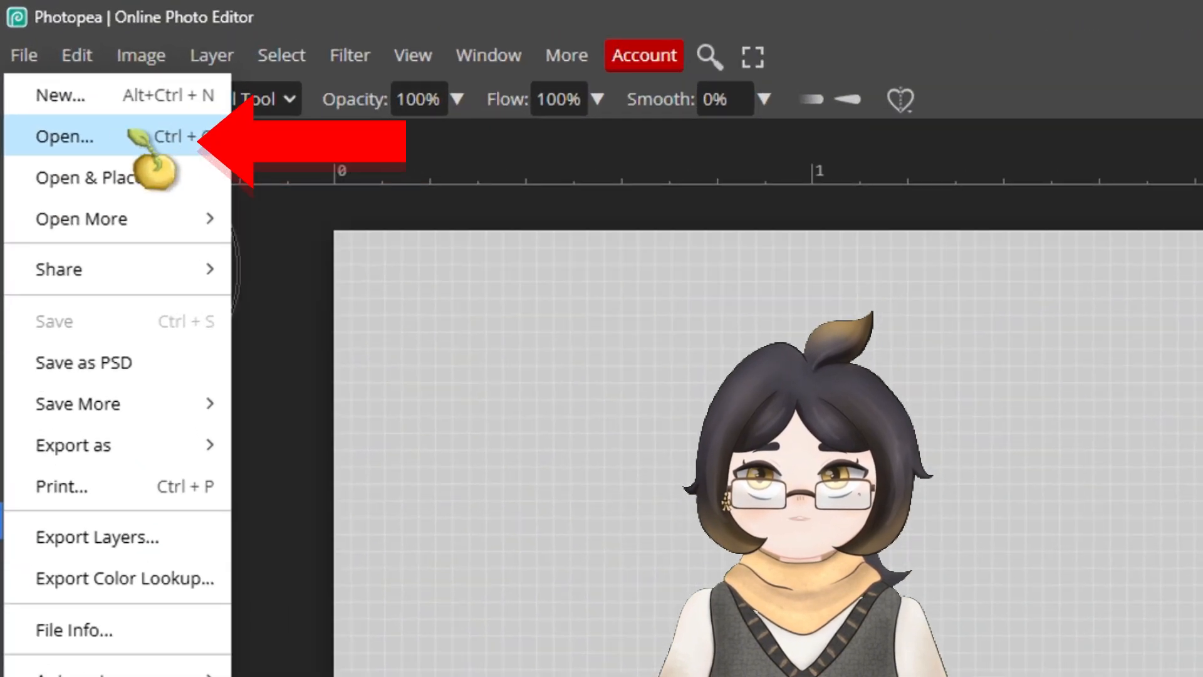
left_click(100, 148)
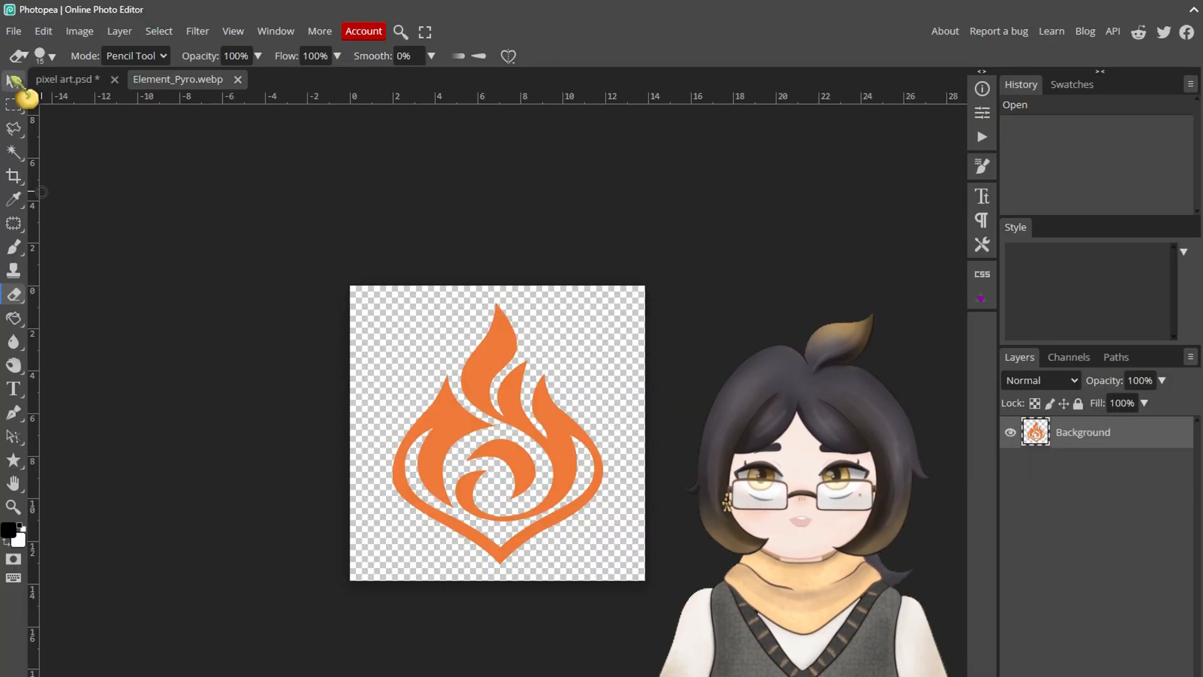
left_click(17, 84)
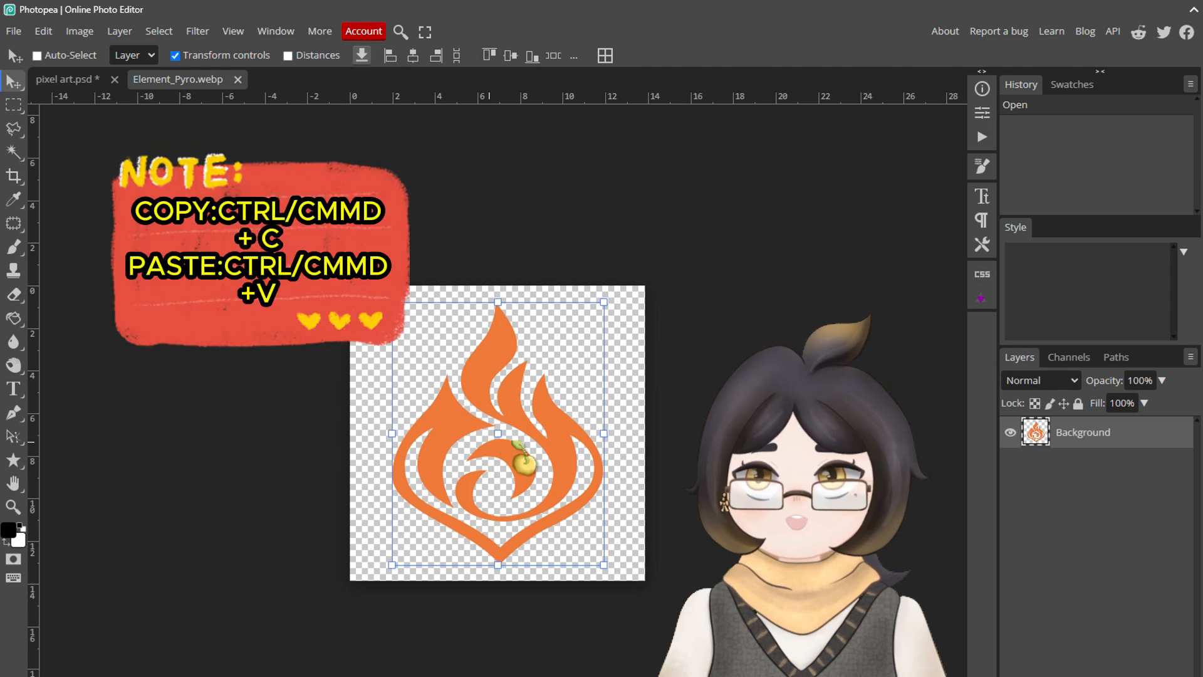
key("ctrl+c")
left_click(83, 80)
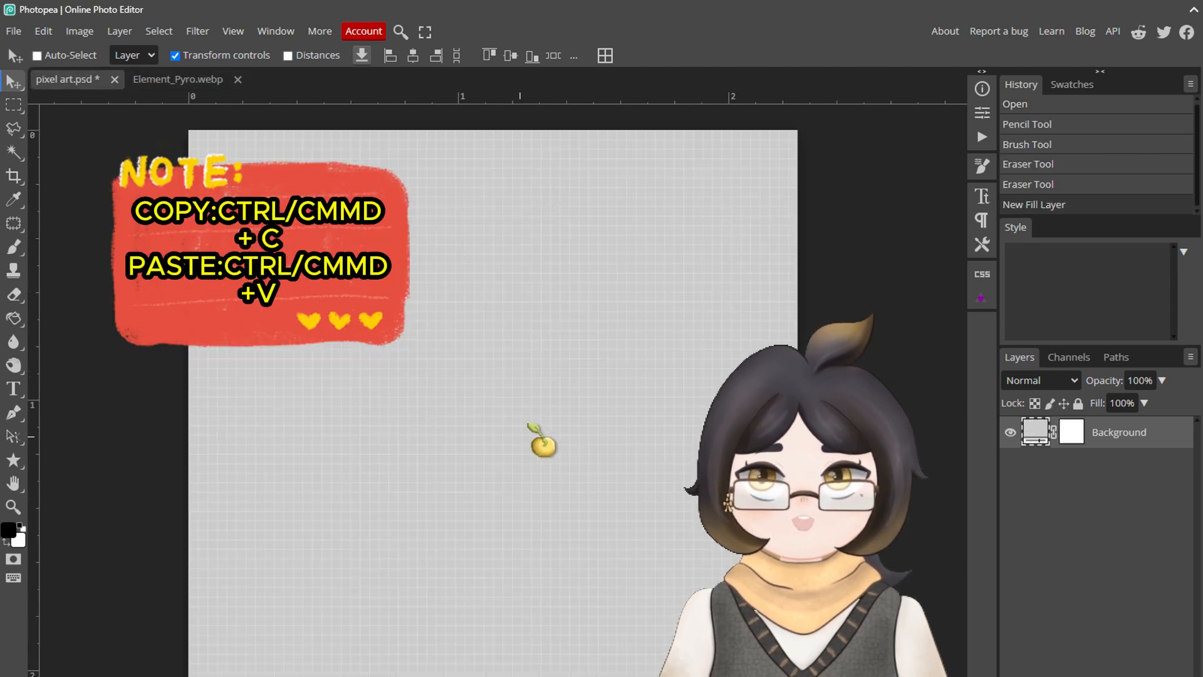
key("ctrl+v")
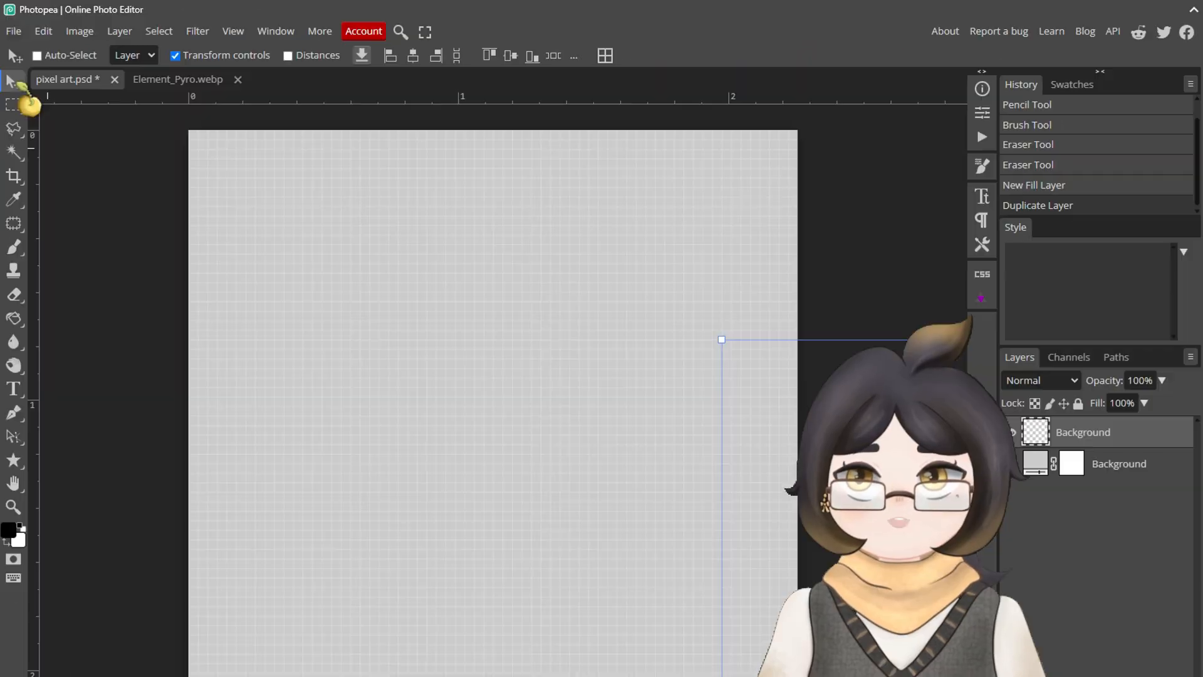
Step: Move the pasted flame emblem onto the canvas and scale it down proportionally to fit the artboard
left_click_drag(896, 614, 694, 515)
scroll(620, 502, "down", 5)
left_click_drag(833, 595, 483, 450)
left_click_drag(574, 77, 574, 219)
scroll(574, 220, "down", 3)
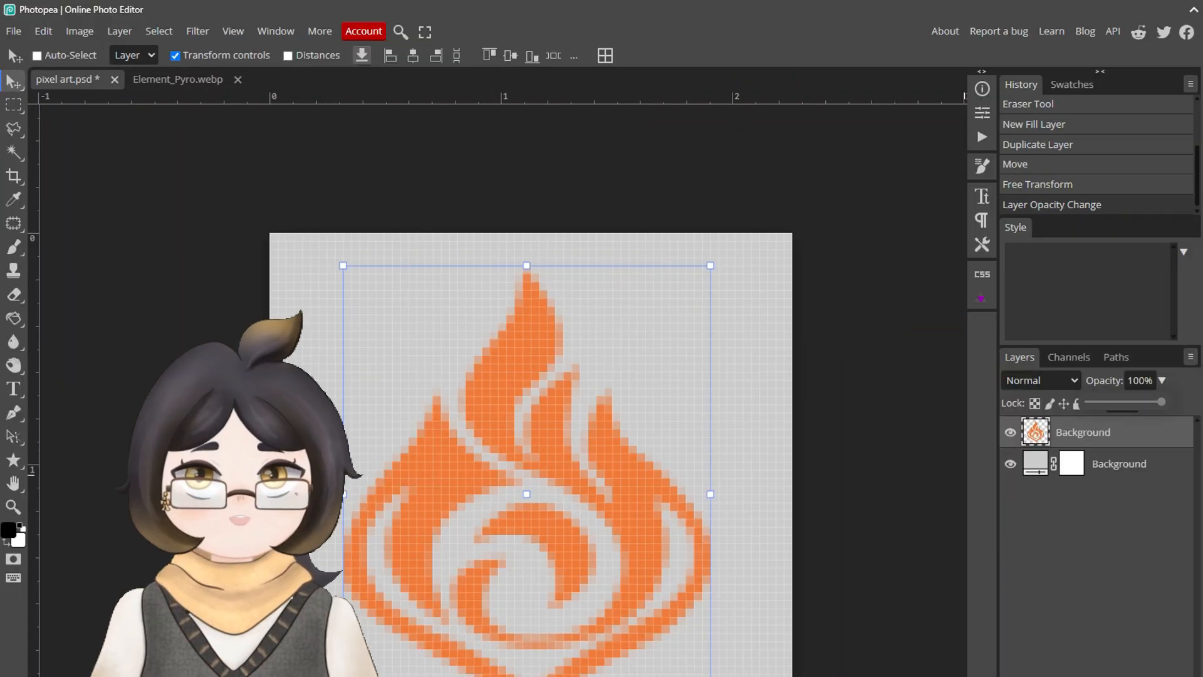
Step: Add a new layer above the flame and sample the flame's orange as the colour for the Brush tool
key("ctrl+shift+n")
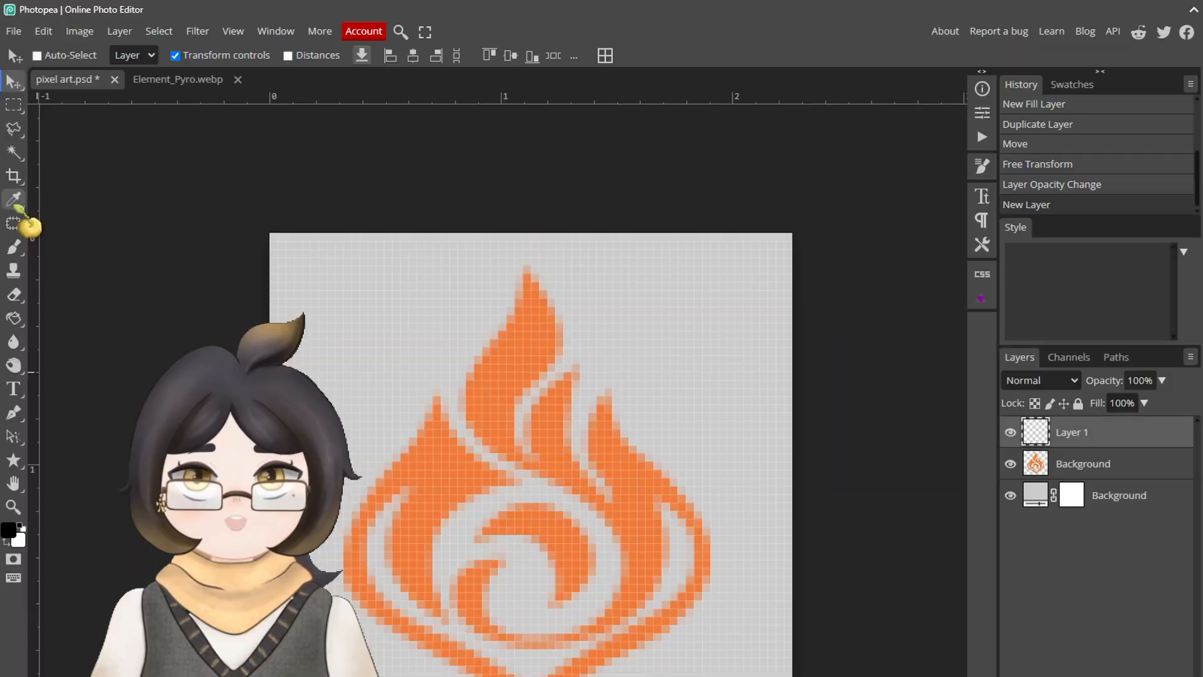
left_click(14, 200)
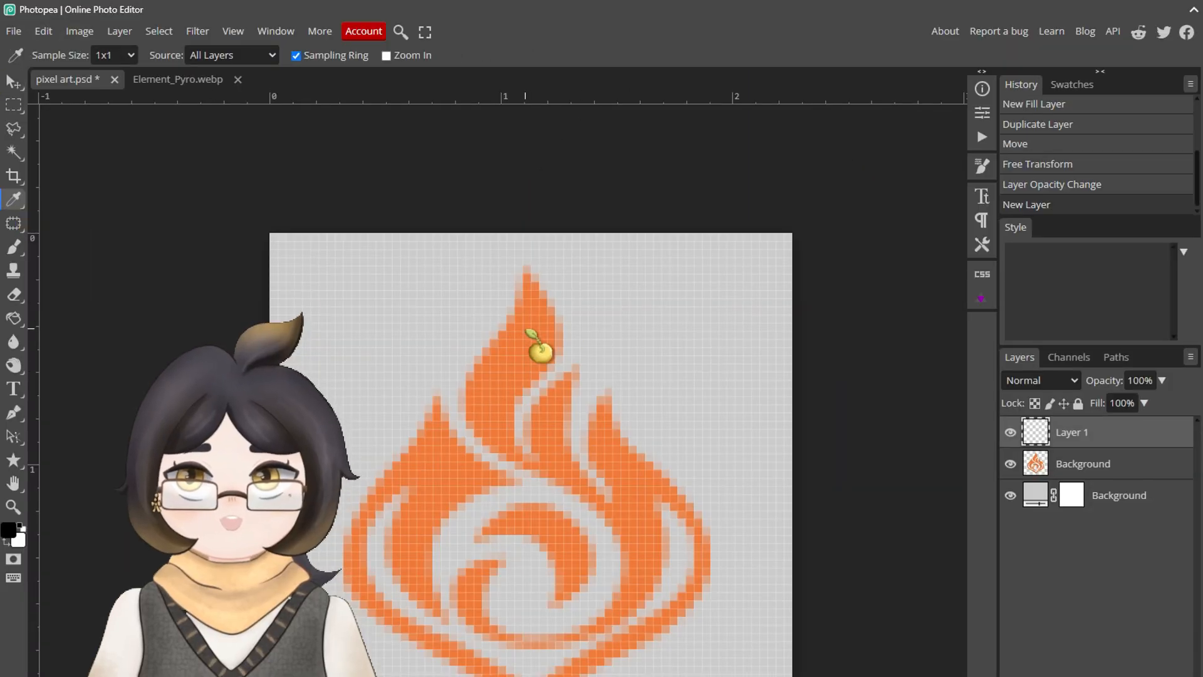
left_click(526, 330)
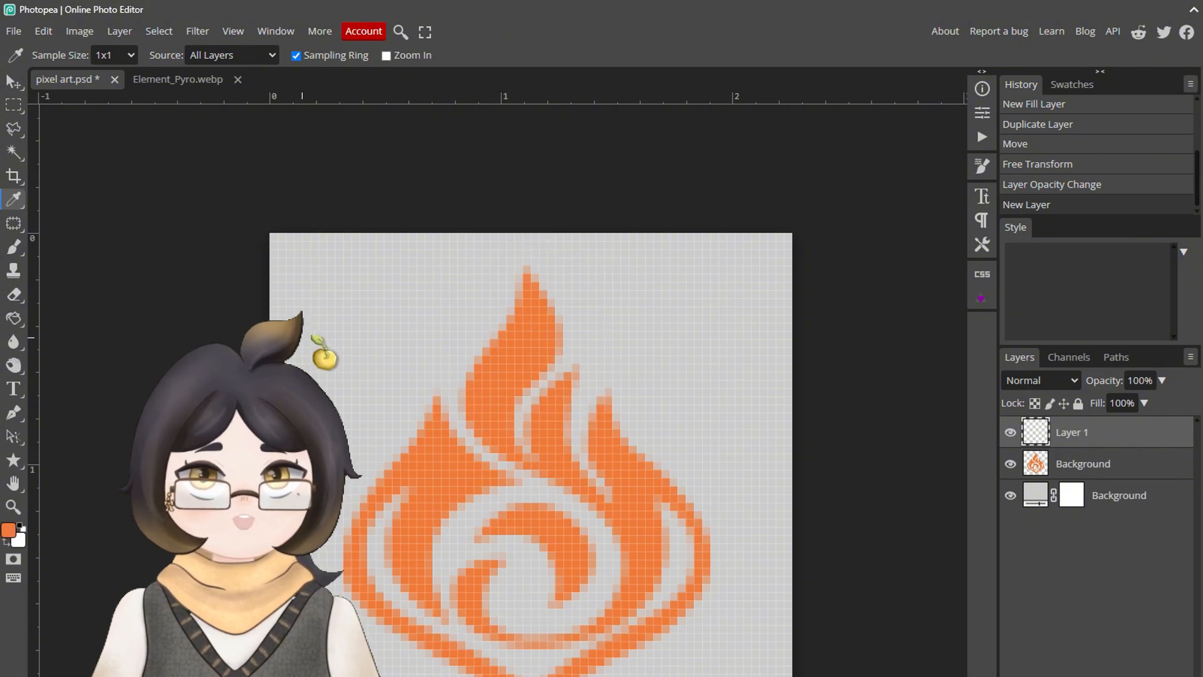
key("b")
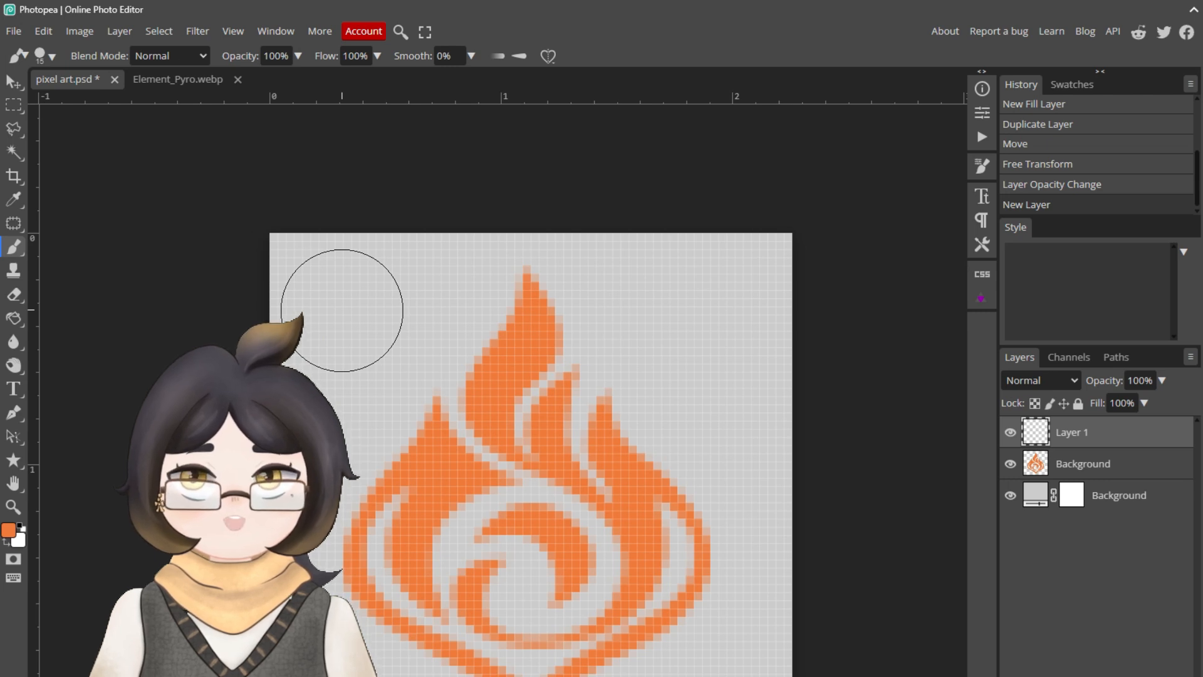
Step: Lower the flame reference layer's opacity to about 59% and make the empty Layer 1 above it active
left_click(1082, 464)
left_click_drag(1161, 380, 1132, 402)
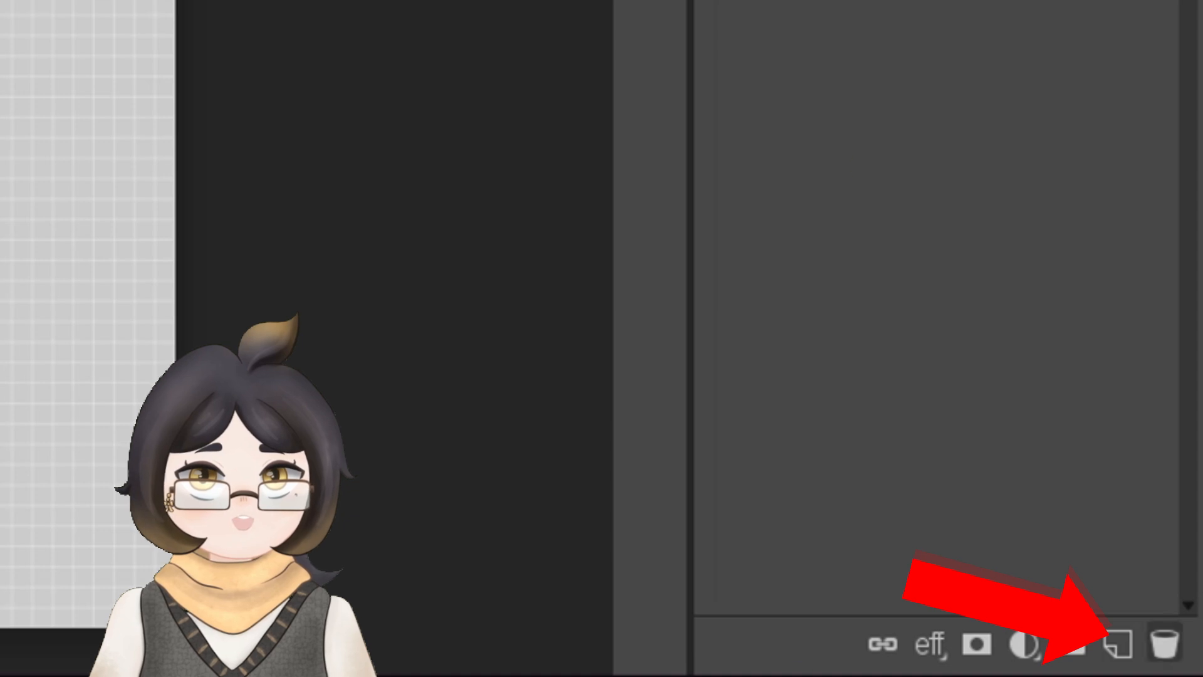
left_click(1118, 642)
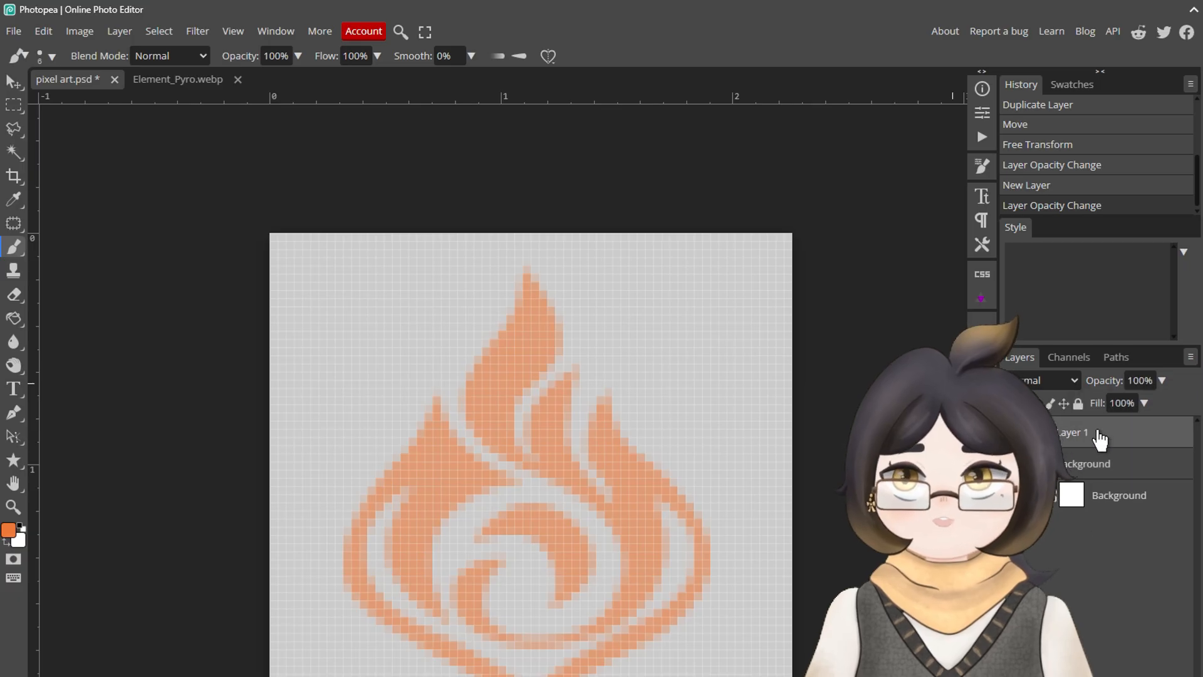
Step: Trace and fill the emblem's uppermost flame on Layer 1 in orange with the Pencil tool at size 1
right_click(14, 249)
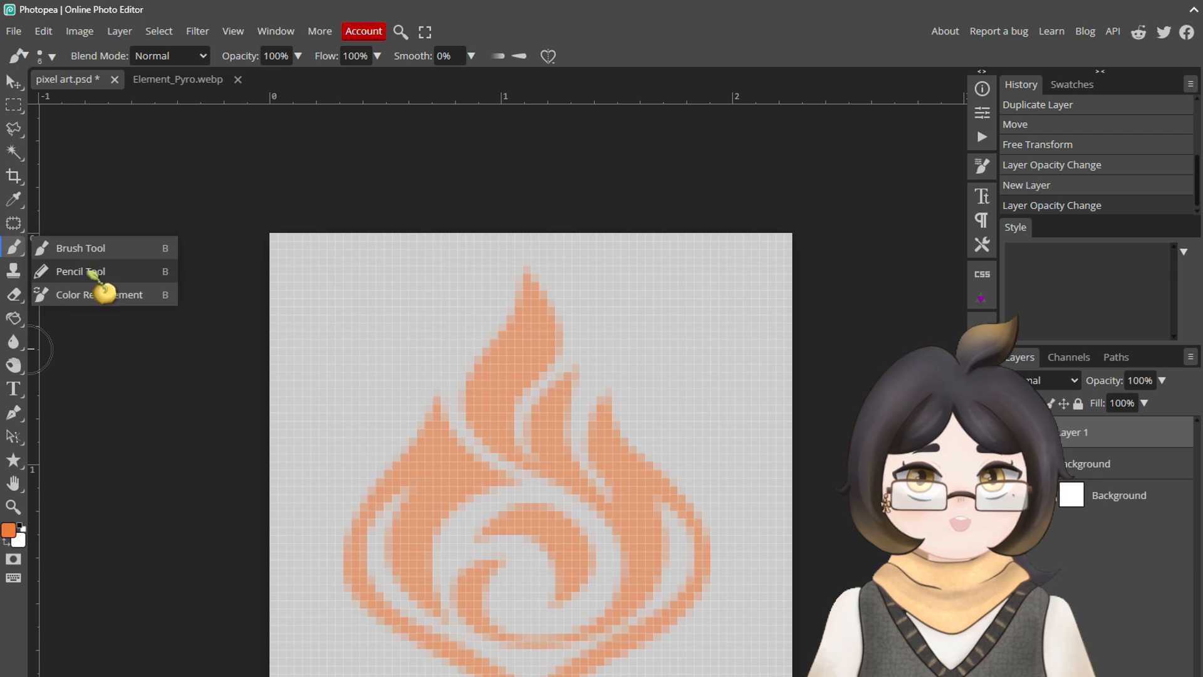
left_click(92, 271)
scroll(515, 358, "up", 4, "alt")
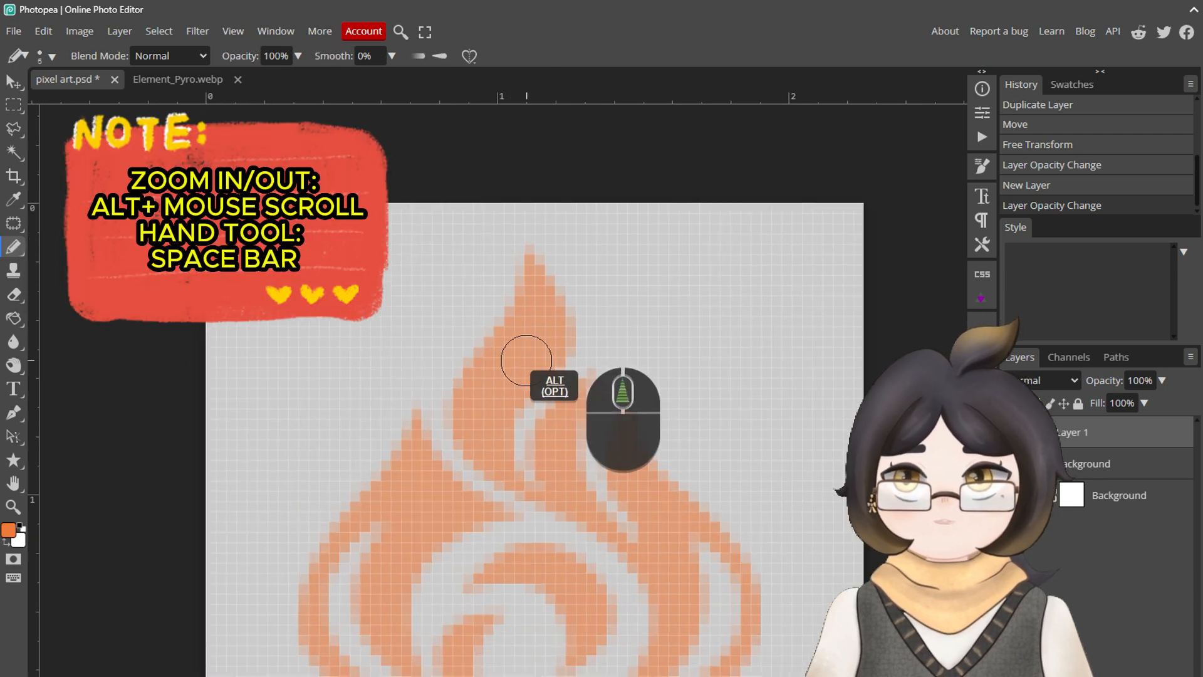
left_click_drag(518, 491, 501, 414)
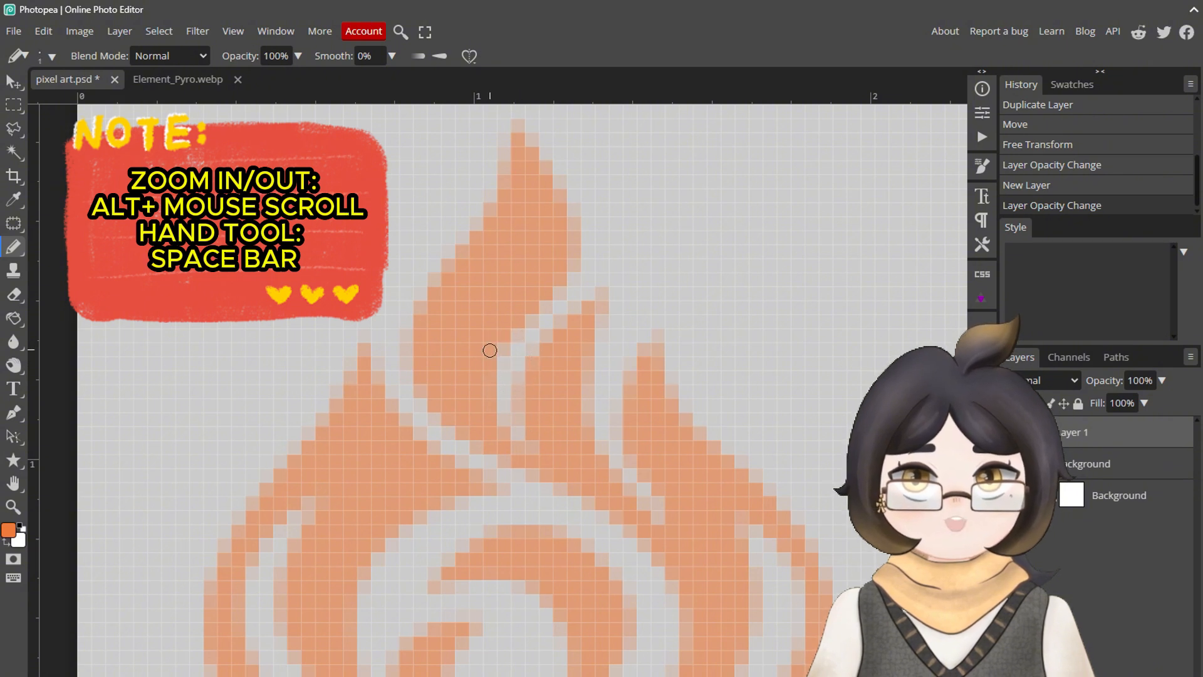
mouse_move(494, 310)
left_mouse_down()
mouse_move(506, 278)
mouse_move(461, 322)
mouse_move(497, 260)
mouse_move(452, 309)
mouse_move(504, 241)
mouse_move(420, 350)
mouse_move(460, 394)
mouse_move(508, 310)
mouse_move(539, 291)
mouse_move(527, 242)
mouse_move(486, 251)
mouse_move(512, 210)
mouse_move(514, 169)
mouse_move(503, 183)
mouse_move(536, 152)
mouse_move(560, 182)
mouse_move(552, 221)
mouse_move(494, 207)
mouse_move(484, 411)
mouse_move(466, 409)
mouse_move(465, 429)
mouse_move(491, 452)
mouse_move(480, 419)
mouse_move(608, 293)
mouse_move(593, 415)
mouse_move(579, 410)
mouse_move(586, 312)
mouse_move(536, 477)
mouse_move(557, 395)
left_mouse_up()
left_click(52, 57)
left_click(51, 57)
Step: Complete the right edge of the middle flame tongue with the Pencil tool and reduce the Eraser's size
key("space")
left_click_drag(545, 350, 477, 266)
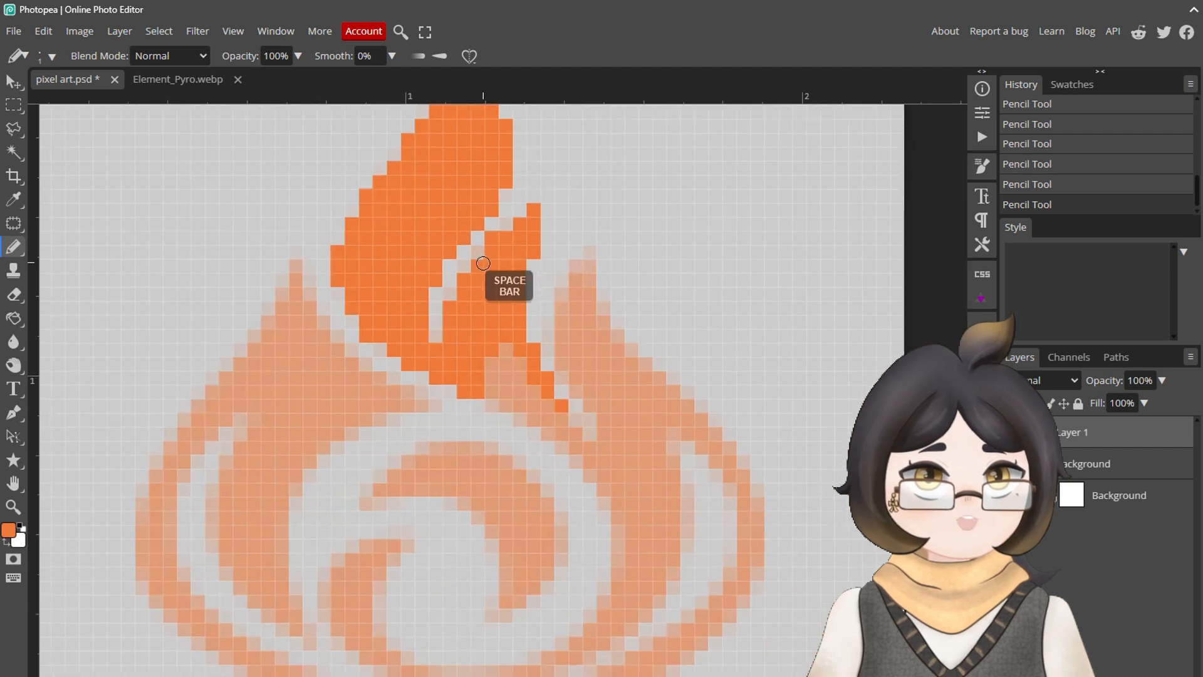
mouse_move(529, 209)
left_mouse_down()
mouse_move(526, 373)
mouse_move(505, 409)
mouse_move(544, 428)
mouse_move(603, 426)
mouse_move(584, 284)
mouse_move(564, 336)
mouse_move(592, 247)
mouse_move(586, 289)
mouse_move(631, 354)
mouse_move(573, 348)
mouse_move(569, 380)
left_mouse_up()
key("e")
key("bracketleft")
key("bracketleft")
key("bracketleft")
key("bracketleft")
key("bracketleft")
key("bracketleft")
key("bracketleft")
key("bracketleft")
key("bracketleft")
key("bracketleft")
key("b")
Step: Trace and fill the right flame tongue down into the emblem's right side, erasing stray pixels along its edges
mouse_move(570, 366)
left_mouse_down()
mouse_move(720, 438)
mouse_move(662, 394)
left_mouse_up()
mouse_move(645, 401)
left_mouse_down()
mouse_move(600, 450)
mouse_move(589, 432)
mouse_move(582, 462)
mouse_move(620, 447)
mouse_move(653, 470)
mouse_move(625, 573)
left_mouse_up()
key("e")
left_click(645, 419)
key("b")
key("e")
left_click(588, 418)
key("b")
Step: Trace the lower swirl from the right side round to its left hook, fill it in and erase surplus pixels
mouse_move(646, 505)
left_mouse_down()
mouse_move(664, 550)
mouse_move(540, 674)
mouse_move(419, 544)
mouse_move(381, 596)
mouse_move(352, 547)
left_mouse_up()
key("e")
left_click(394, 532)
left_click(421, 547)
key("b")
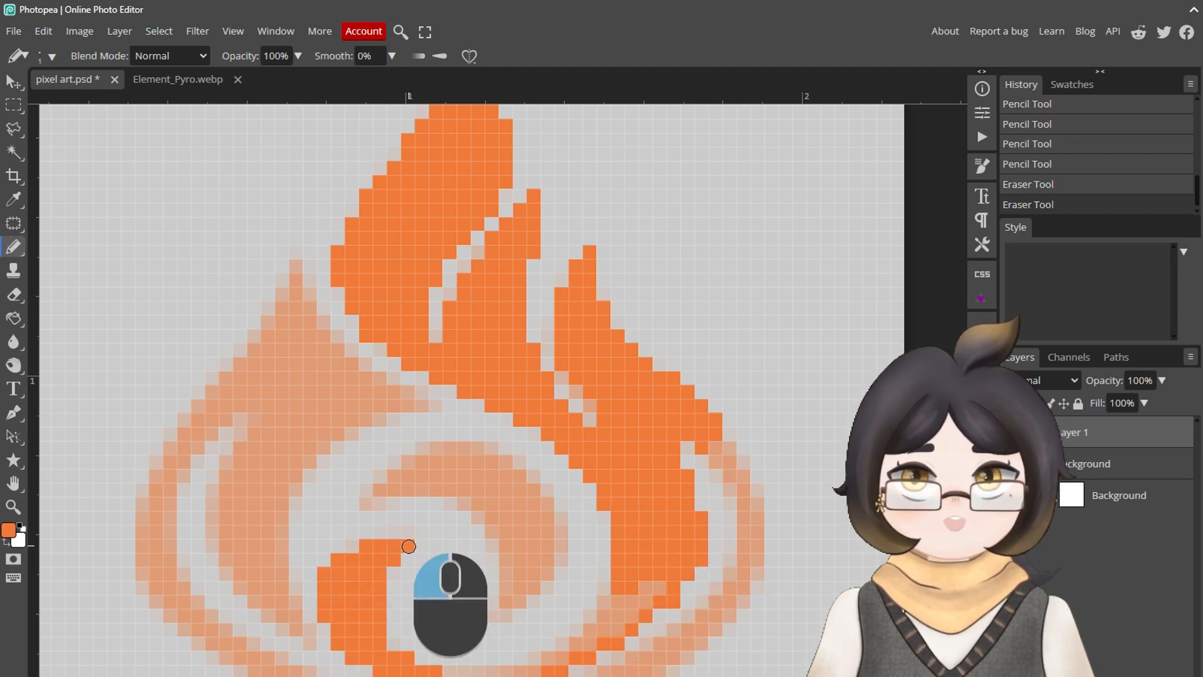
left_click(408, 546)
left_click_drag(394, 643, 481, 665)
left_click_drag(604, 631, 669, 527)
left_click(603, 588)
Step: Trace and fill the inner crescent of the swirl, and briefly hide the reference layer to check the tracing
mouse_move(366, 504)
left_mouse_down()
mouse_move(412, 456)
mouse_move(496, 583)
mouse_move(380, 497)
left_mouse_up()
mouse_move(394, 486)
left_mouse_down()
mouse_move(521, 462)
mouse_move(422, 466)
mouse_move(539, 540)
mouse_move(532, 577)
left_mouse_up()
scroll(514, 473, "down", 2)
left_click(1010, 463)
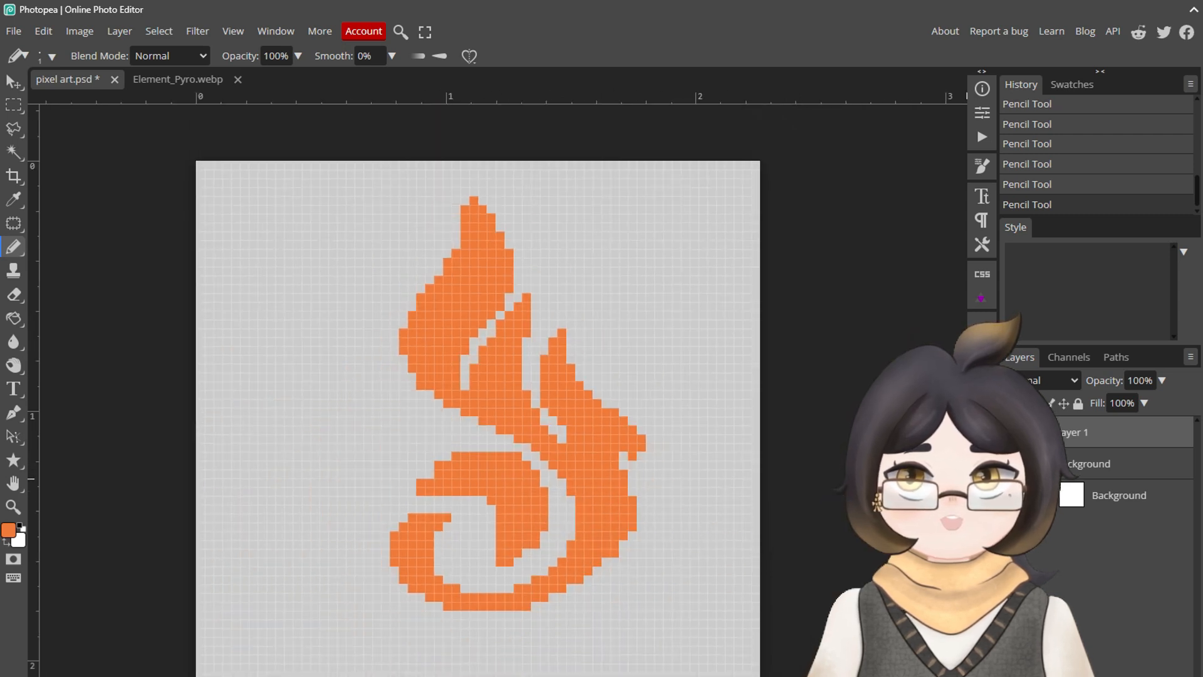
left_click(1010, 464)
Step: Draw the outer band around the emblem's right side down toward its base, erasing misplaced pixels in the gap
scroll(639, 473, "up", 3)
mouse_move(661, 423)
left_mouse_down()
mouse_move(595, 433)
mouse_move(655, 432)
left_mouse_up()
key("e")
key("b")
mouse_move(714, 495)
left_mouse_down()
mouse_move(707, 574)
mouse_move(693, 569)
mouse_move(655, 602)
mouse_move(677, 640)
mouse_move(601, 626)
mouse_move(626, 629)
mouse_move(658, 579)
mouse_move(593, 626)
left_mouse_up()
key("e")
left_click(644, 600)
key("b")
scroll(679, 638, "down", 2)
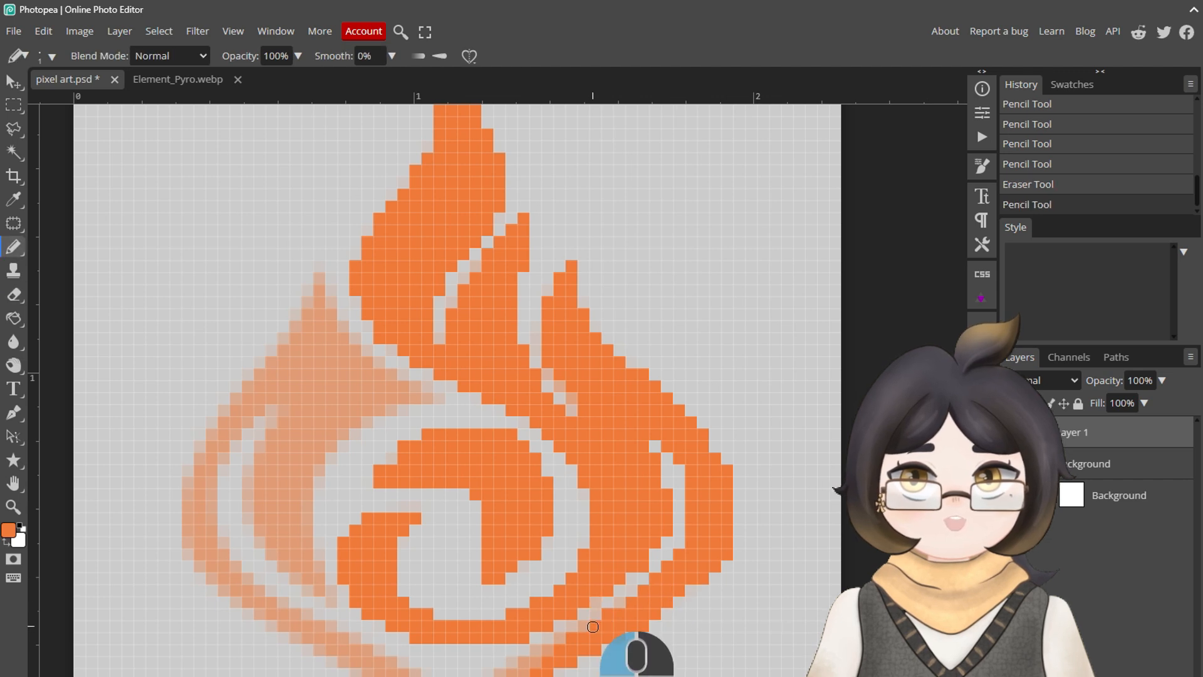
Step: Outline the left flame from its tip along its right and inner edges, erasing pixels that stray from the reference
left_click_drag(319, 277, 377, 352)
key("e")
left_click(379, 349)
key("b")
mouse_move(379, 362)
left_mouse_down()
mouse_move(440, 403)
mouse_move(423, 373)
mouse_move(446, 381)
mouse_move(377, 416)
mouse_move(320, 475)
left_mouse_up()
key("e")
left_click(426, 374)
left_click(443, 382)
key("b")
Step: Refine the left flame's outline with the Eraser and pencil in missing pixels at its inner notch and right end
key("e")
left_click(298, 603)
mouse_move(309, 549)
left_mouse_down()
mouse_move(299, 603)
mouse_move(284, 568)
mouse_move(283, 421)
mouse_move(262, 449)
mouse_move(273, 401)
mouse_move(214, 487)
mouse_move(320, 655)
mouse_move(197, 557)
mouse_move(231, 407)
mouse_move(307, 296)
left_mouse_up()
key("b")
left_click(285, 399)
left_click(272, 400)
left_click(399, 393)
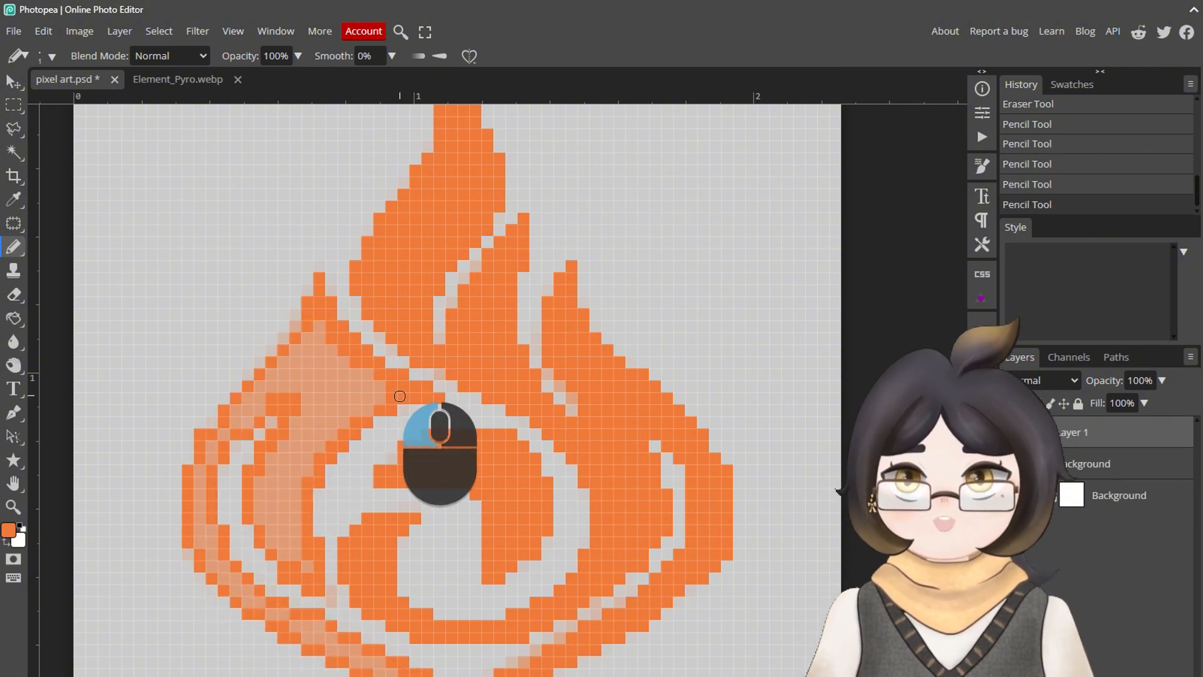
Step: Erase surplus pixels in the gap between the left flame and the swirl, and at the top flame's tip
key("e")
left_click(327, 587)
left_click(331, 599)
key("b")
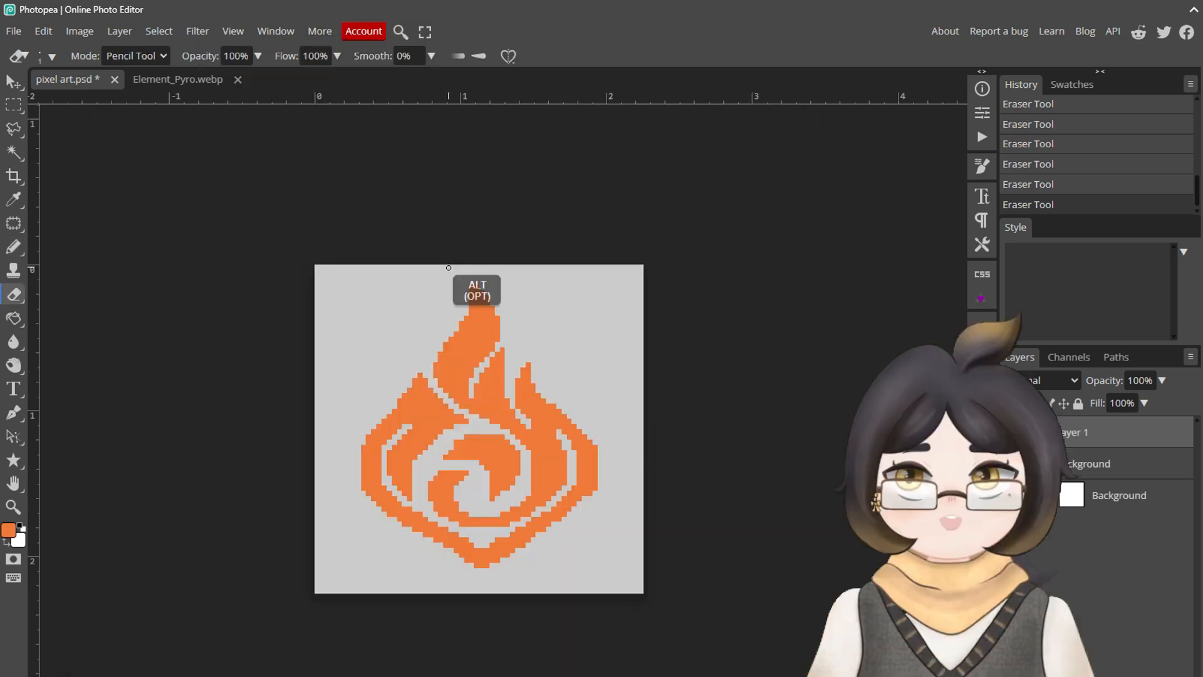
left_click(478, 291)
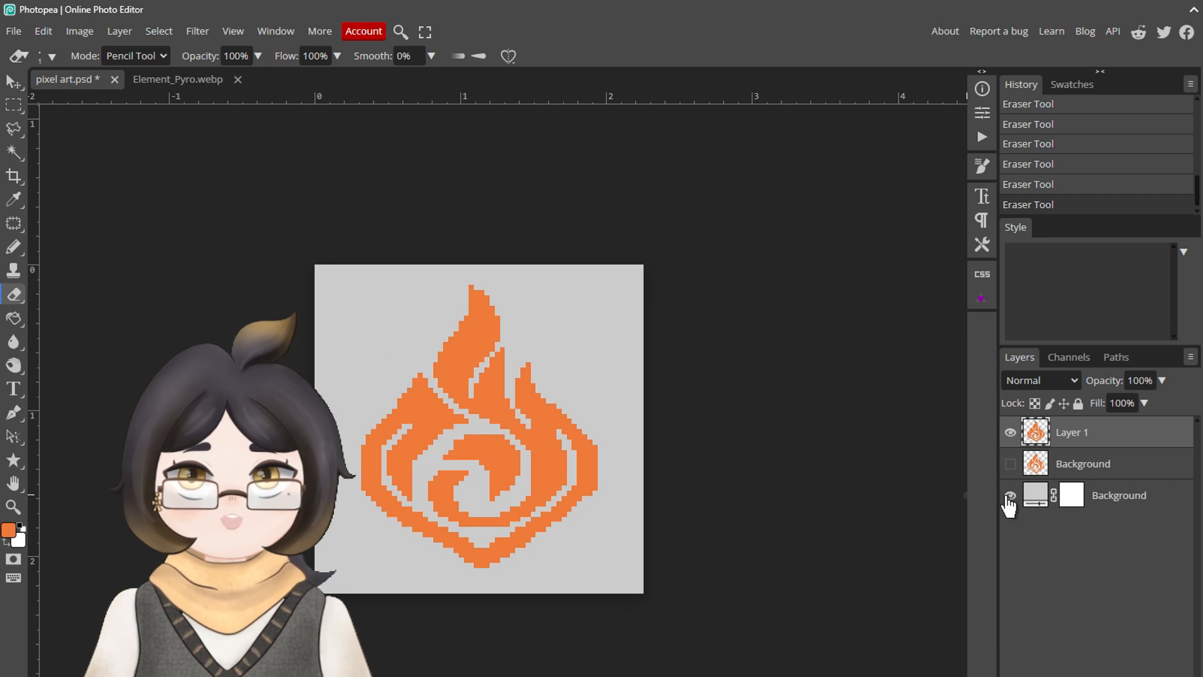
Step: Hide the grey background fill and export the artwork as a 64 × 64 px PNG named pixel art at 100% quality
left_click(1009, 496)
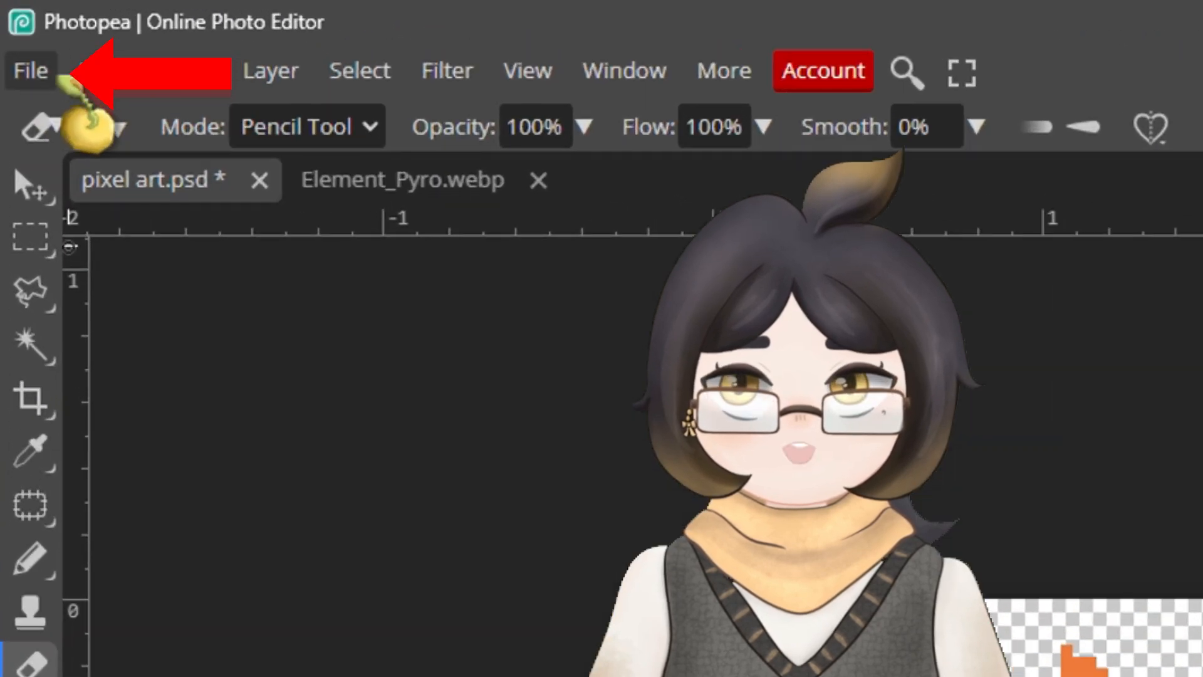
left_click(19, 32)
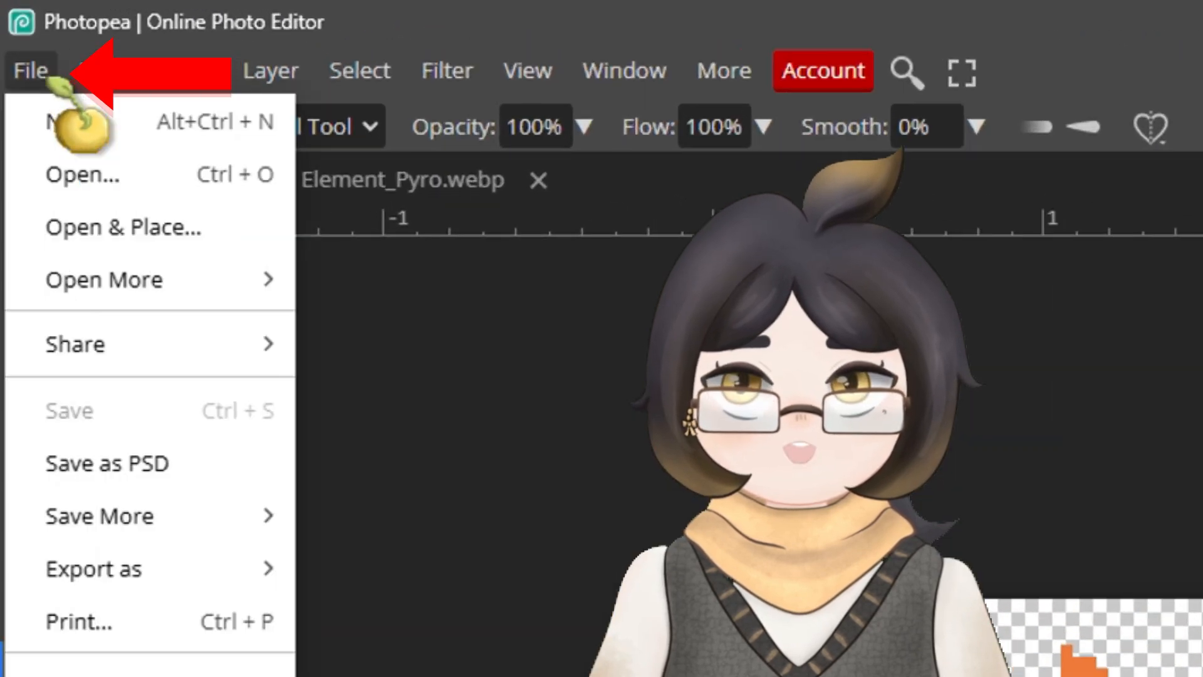
mouse_move(245, 567)
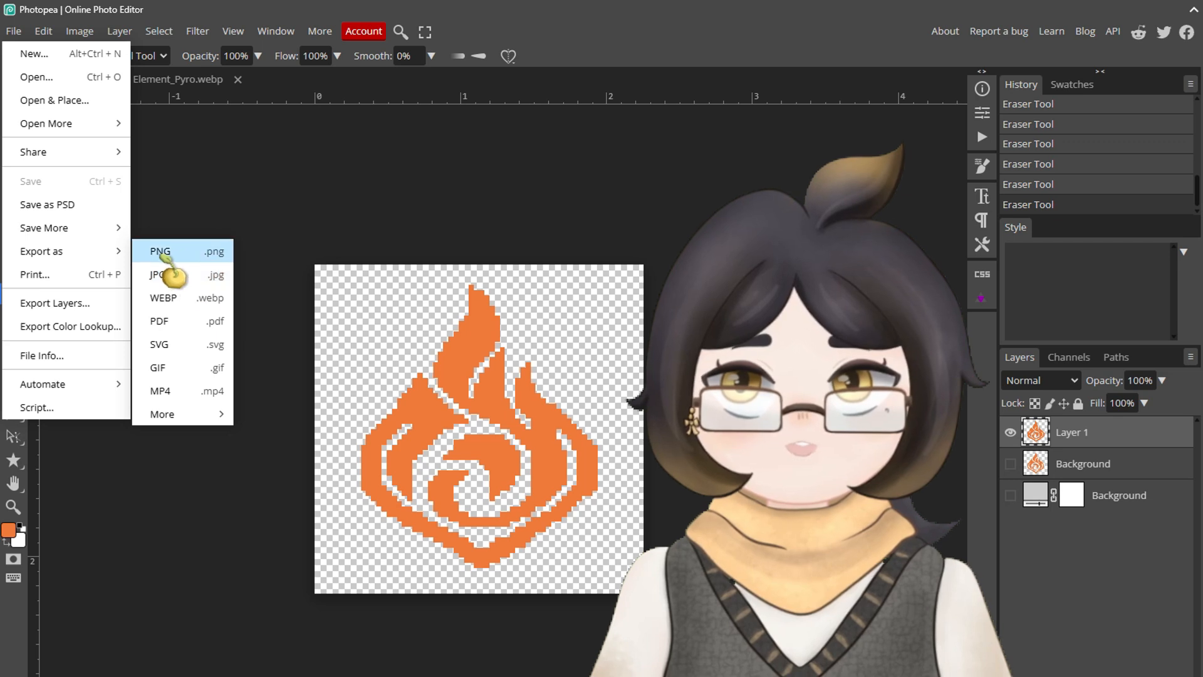
left_click(376, 207)
scroll(312, 370, "up", 3)
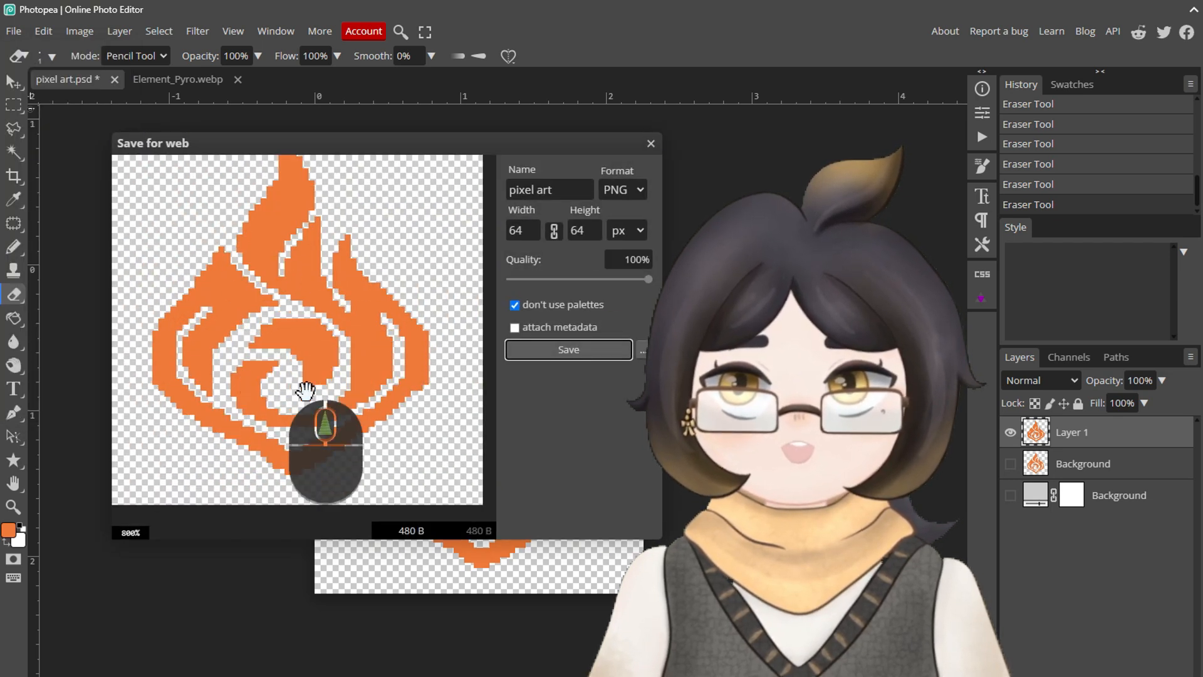
left_click_drag(649, 280, 683, 290)
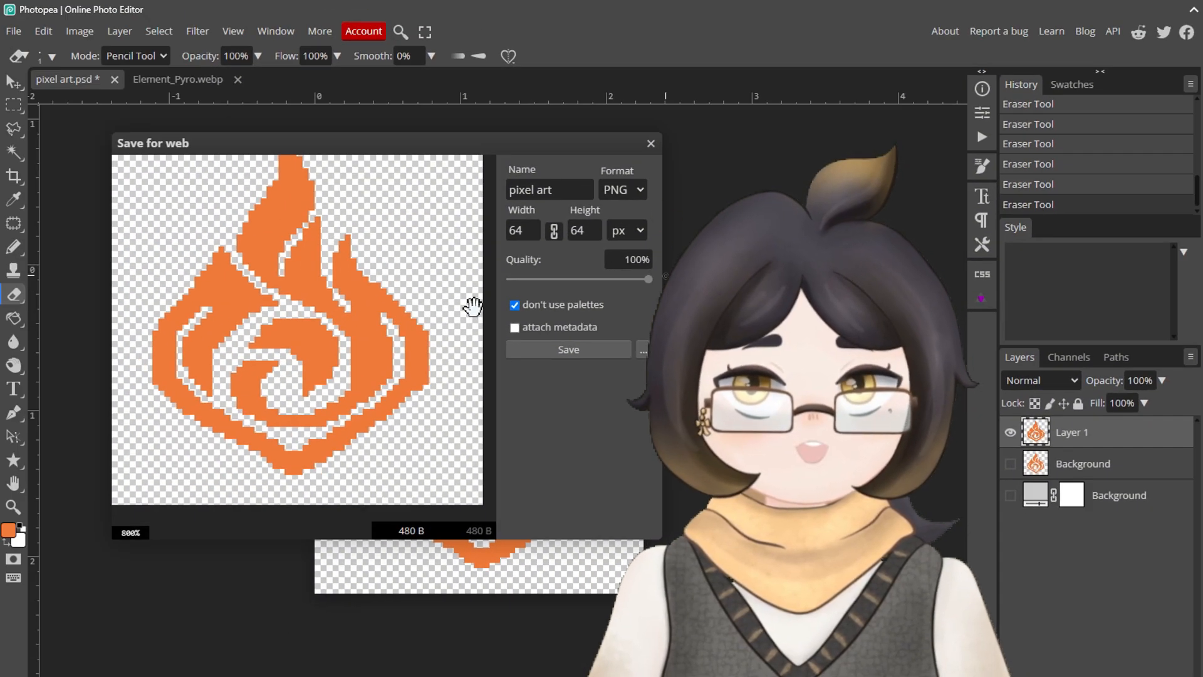
left_click(577, 349)
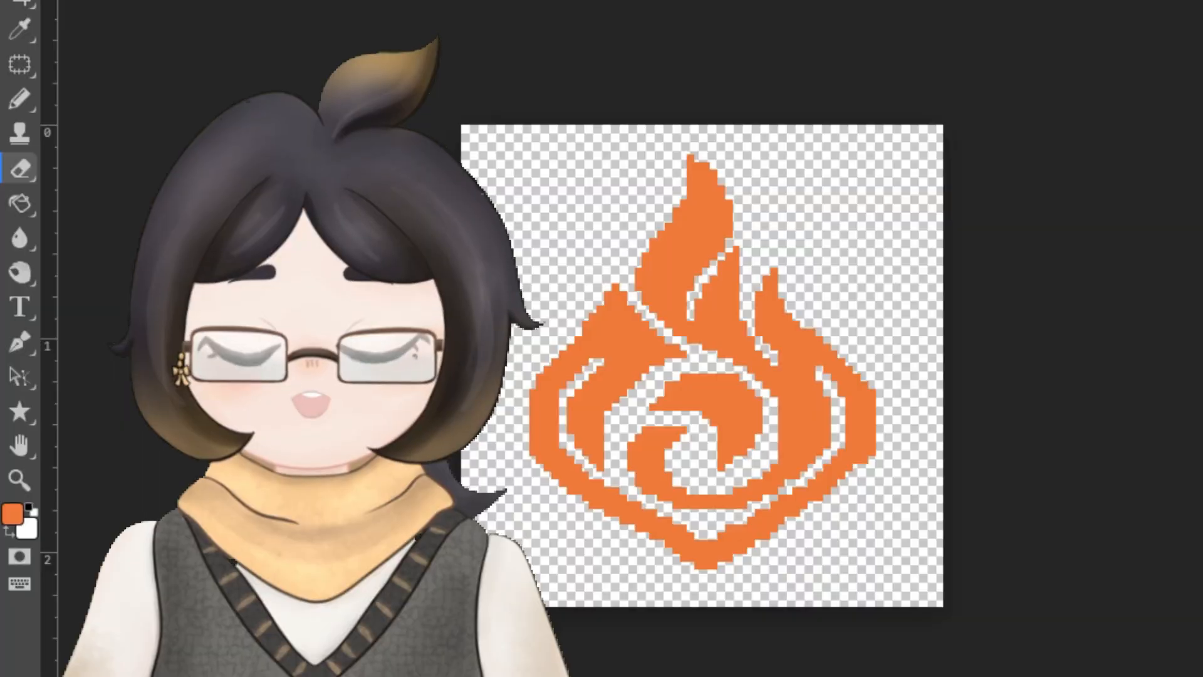